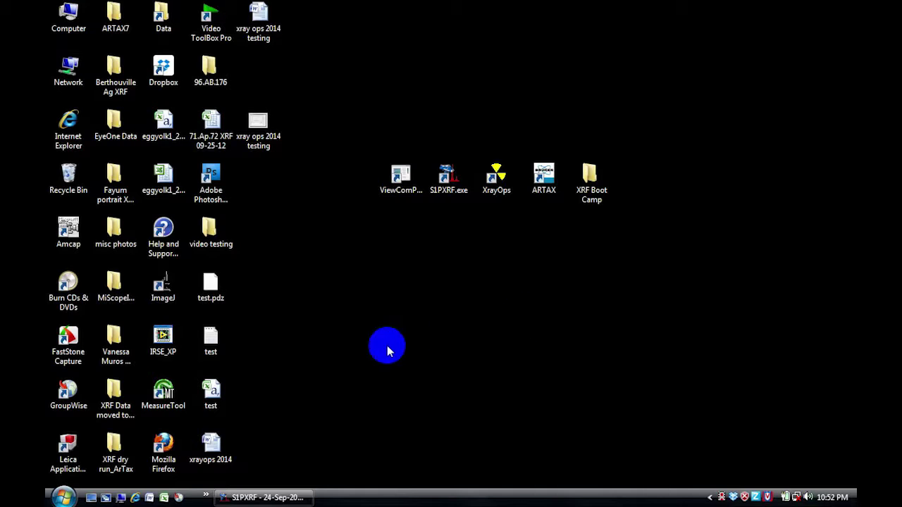
# Step: Minimize the S1PXRF spectrum window so the Windows desktop is visible
pyautogui.click(73, 498)
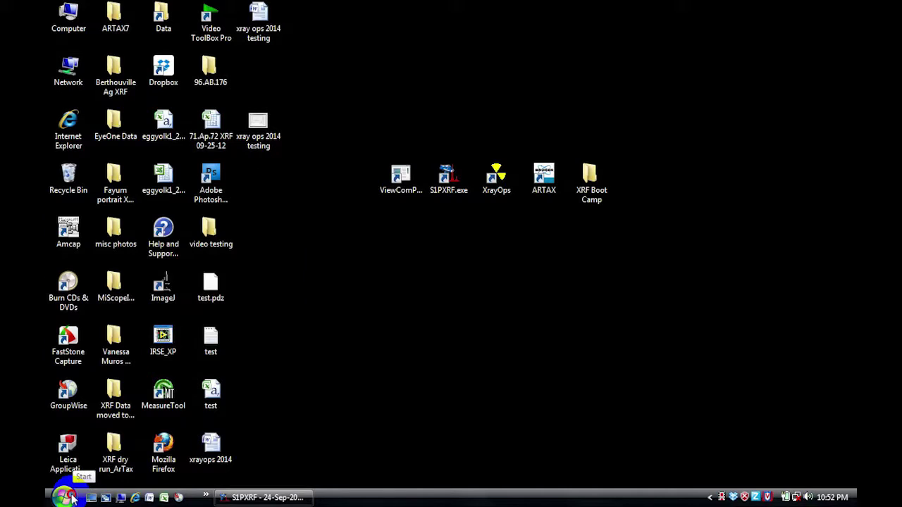
# Step: Launch ViewComPorts from the Bruker AXS HH Programs folder, which reports port COM3
pyautogui.click(97, 458)
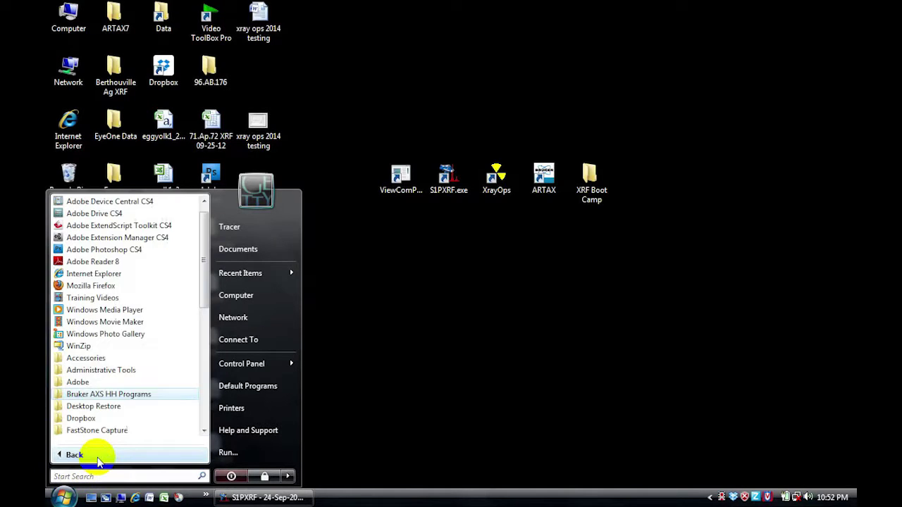
pyautogui.click(115, 395)
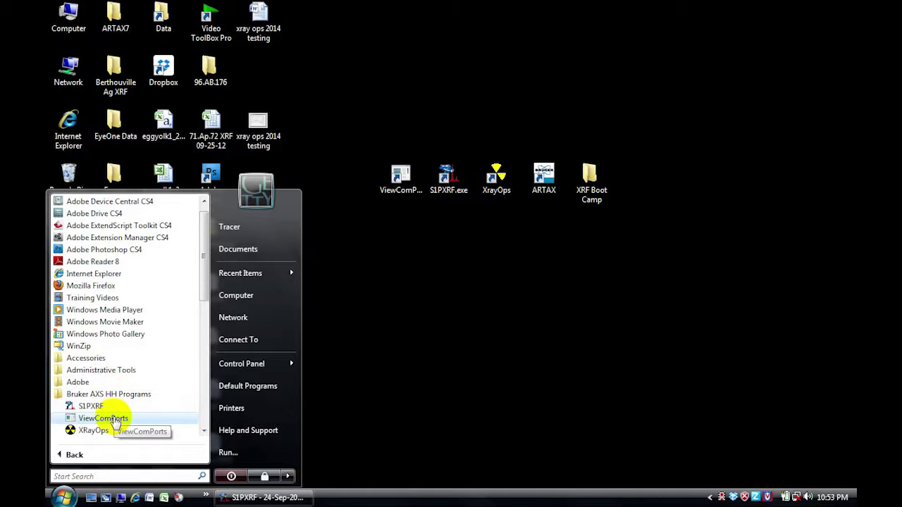
pyautogui.click(115, 421)
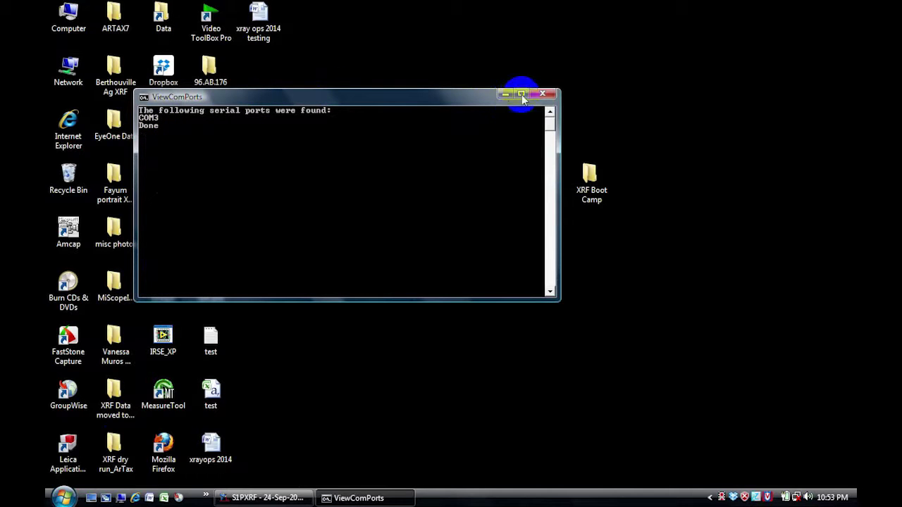
# Step: Close ViewComPorts and confirm in Device Manager that the Prolific USB-to-Serial port is COM3
pyautogui.click(543, 94)
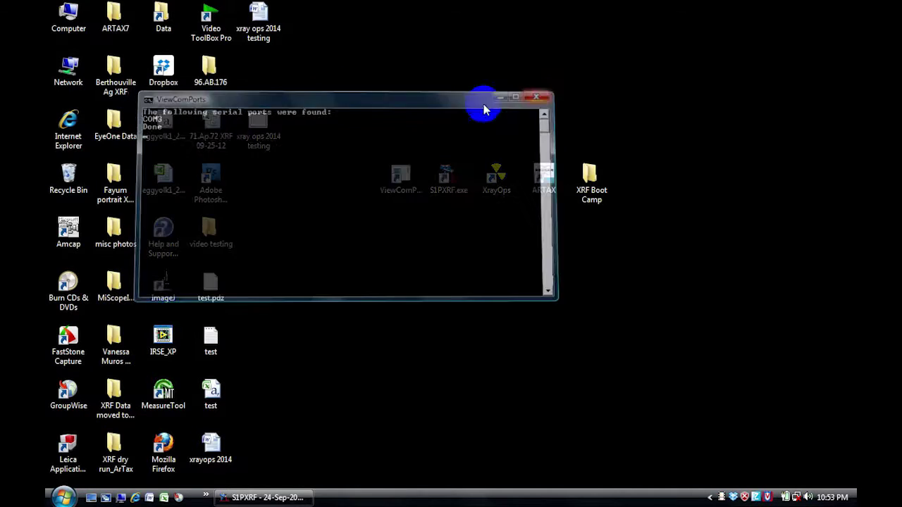
pyautogui.click(58, 497)
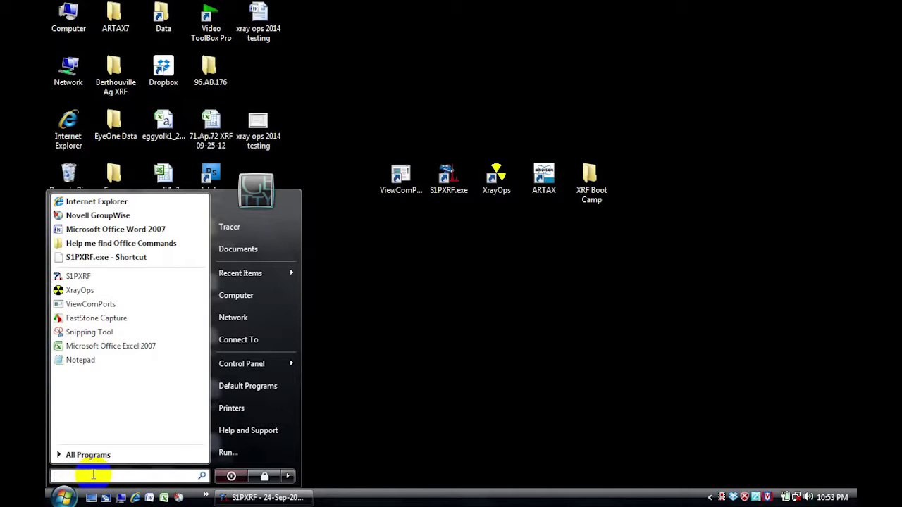
pyautogui.write('device')
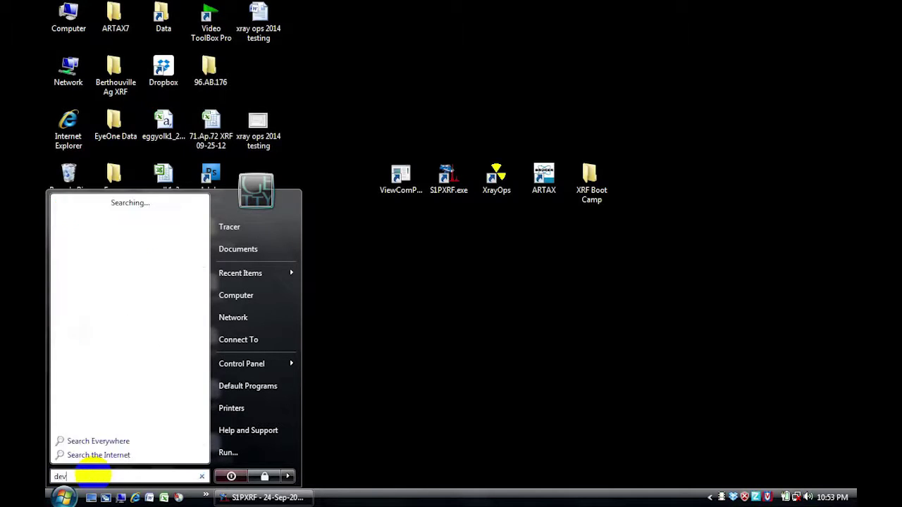
pyautogui.write(' manager')
pyautogui.press('Return')
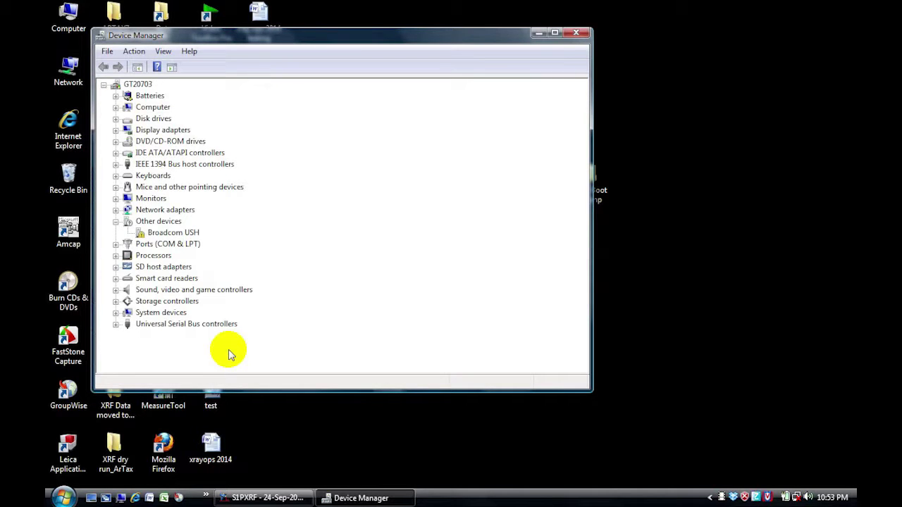
pyautogui.click(115, 243)
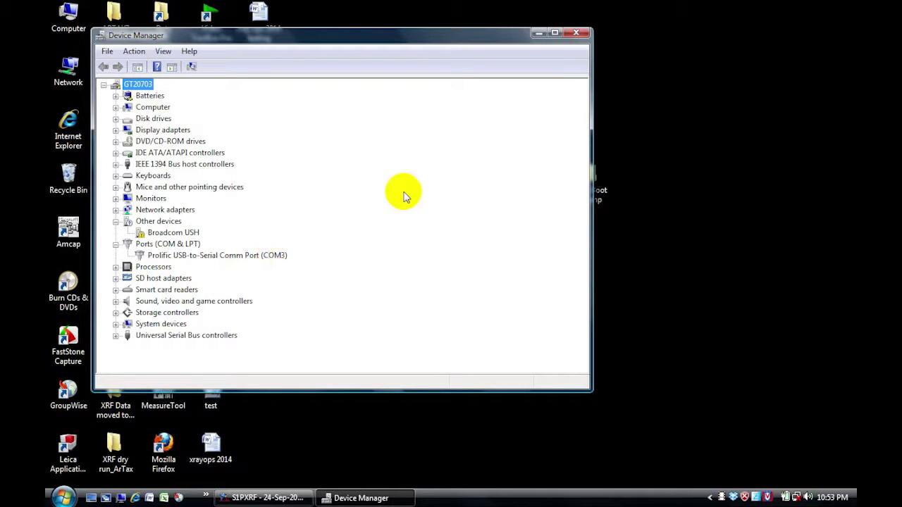
pyautogui.click(582, 32)
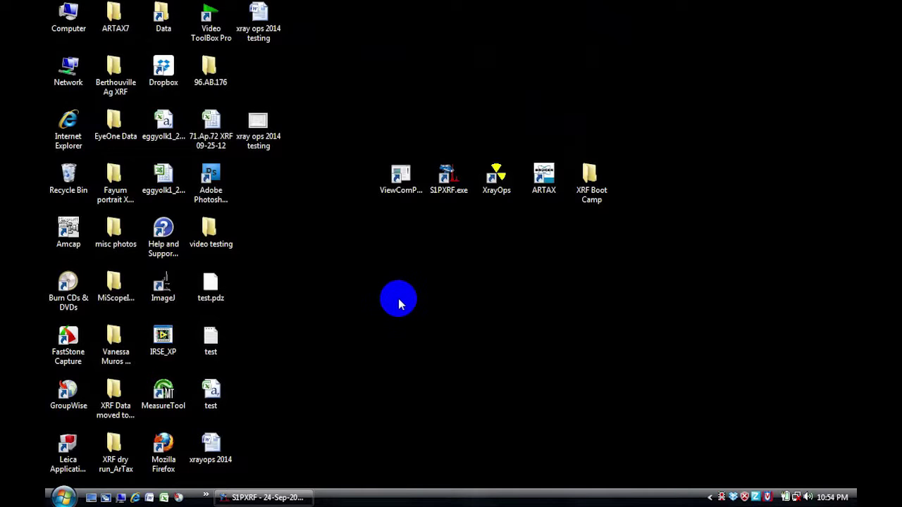
# Step: Restore S1PXRF and look at the Tube > KTI Tube menu without choosing anything
pyautogui.click(280, 498)
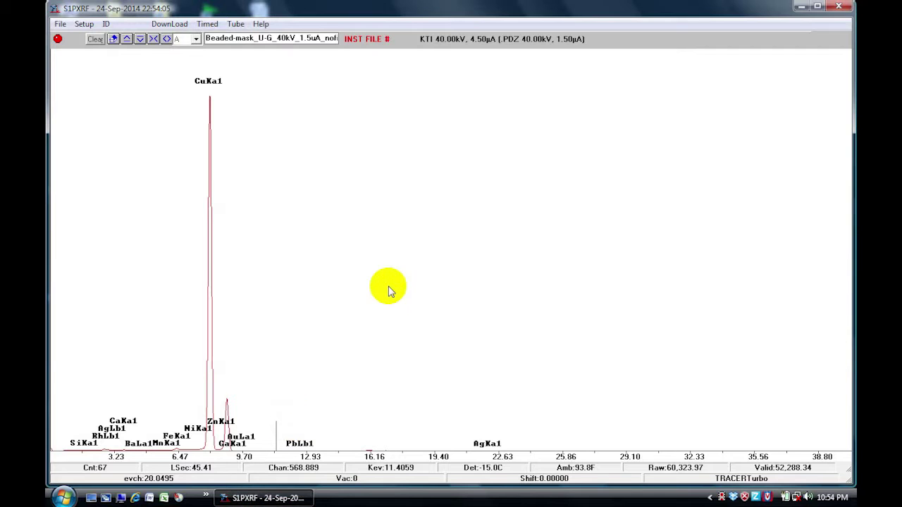
pyautogui.click(235, 24)
pyautogui.moveTo(241, 73)
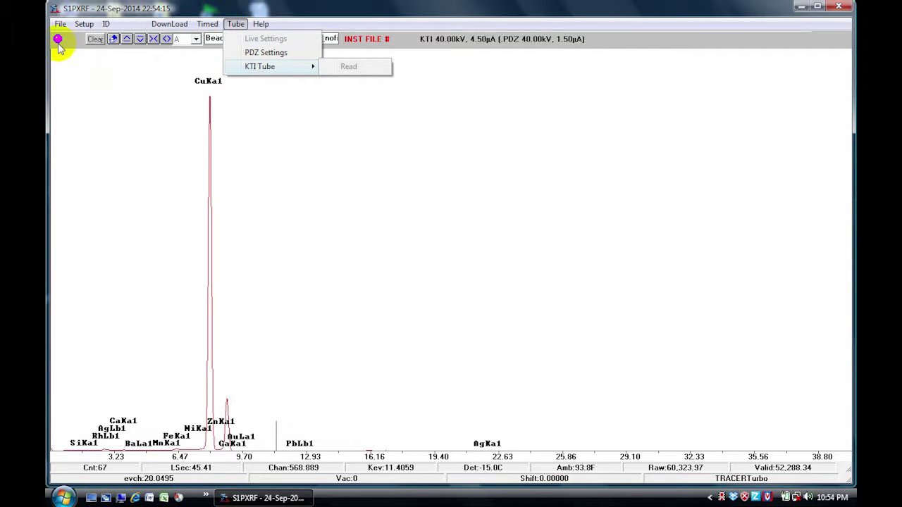
pyautogui.click(119, 82)
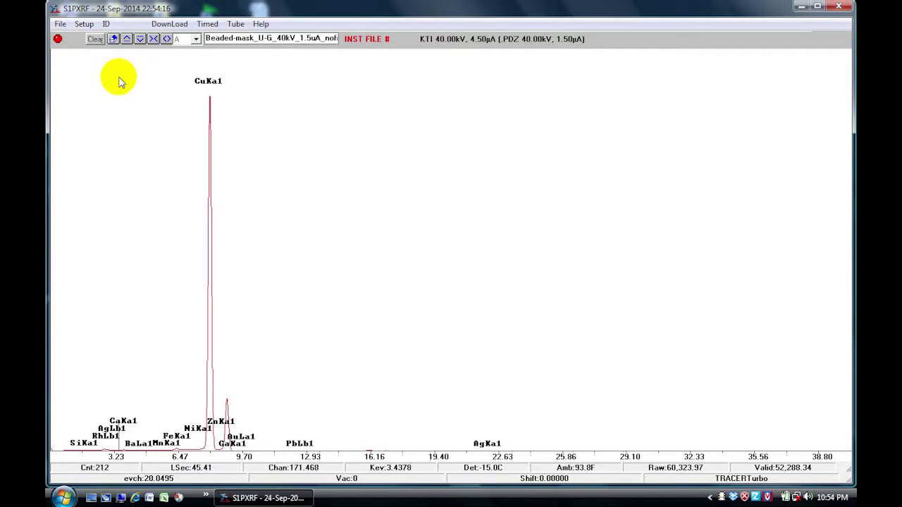
# Step: Set the download comm port to a user-defined port 3
pyautogui.click(167, 26)
pyautogui.moveTo(169, 38)
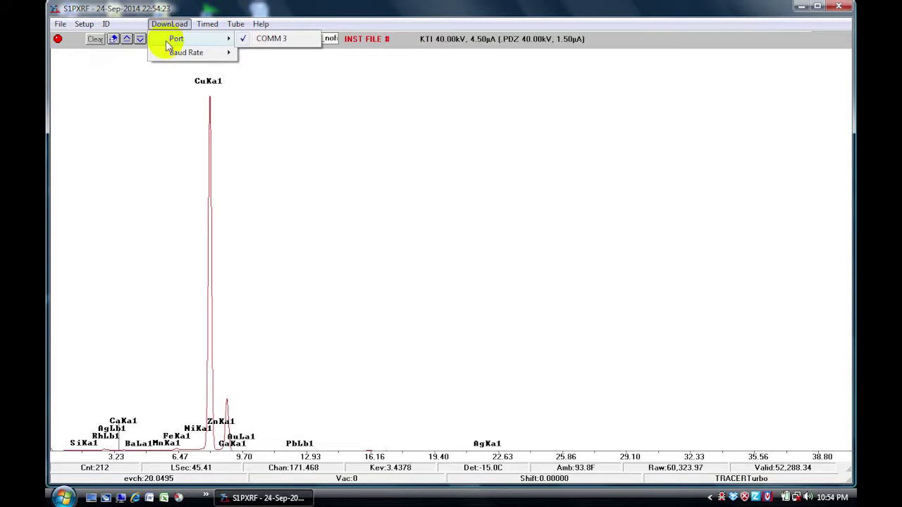
pyautogui.click(282, 40)
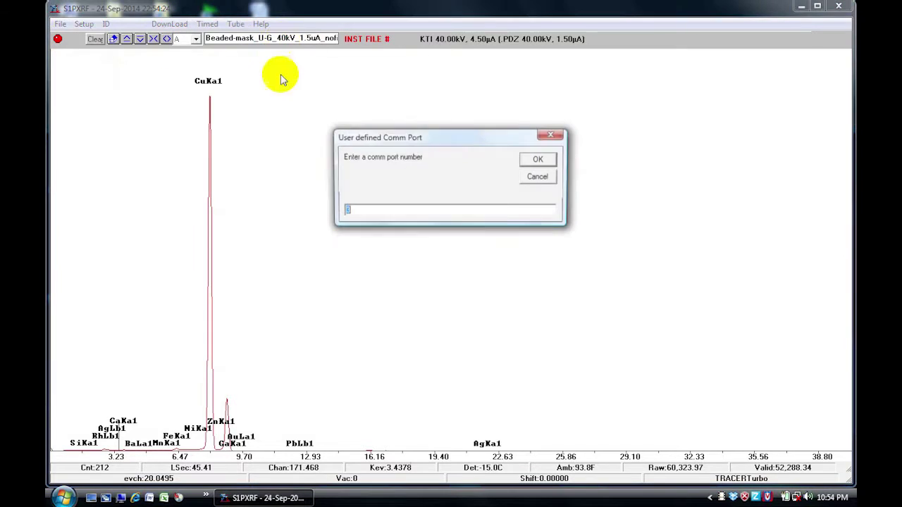
pyautogui.click(364, 211)
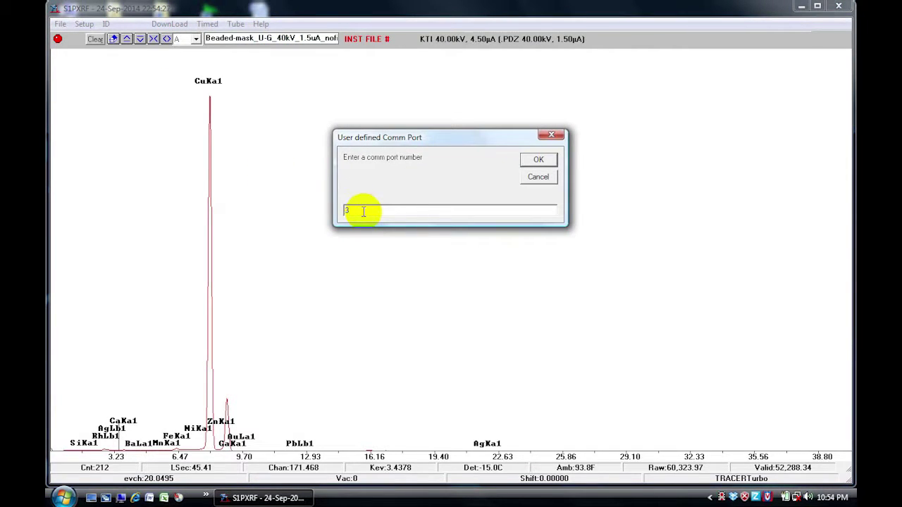
pyautogui.press('Return')
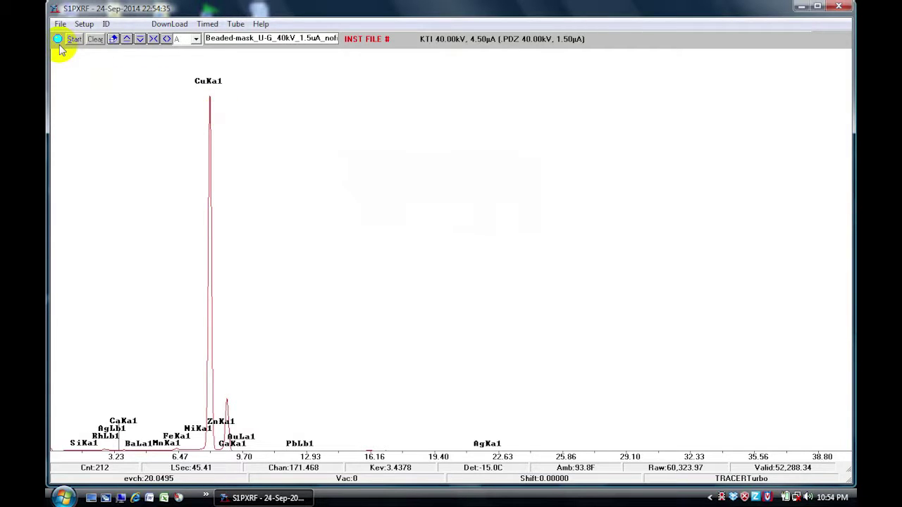
# Step: Verify that the download baud rate is set to 115200
pyautogui.click(173, 26)
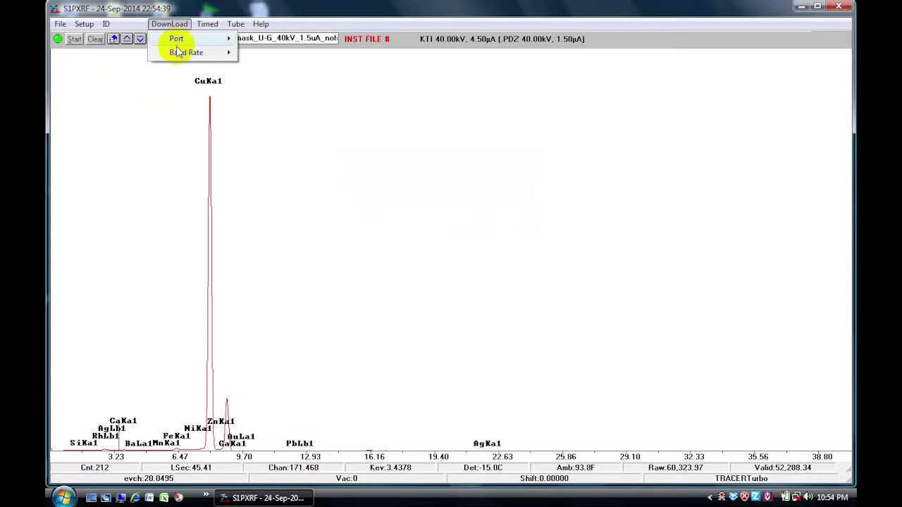
pyautogui.moveTo(179, 62)
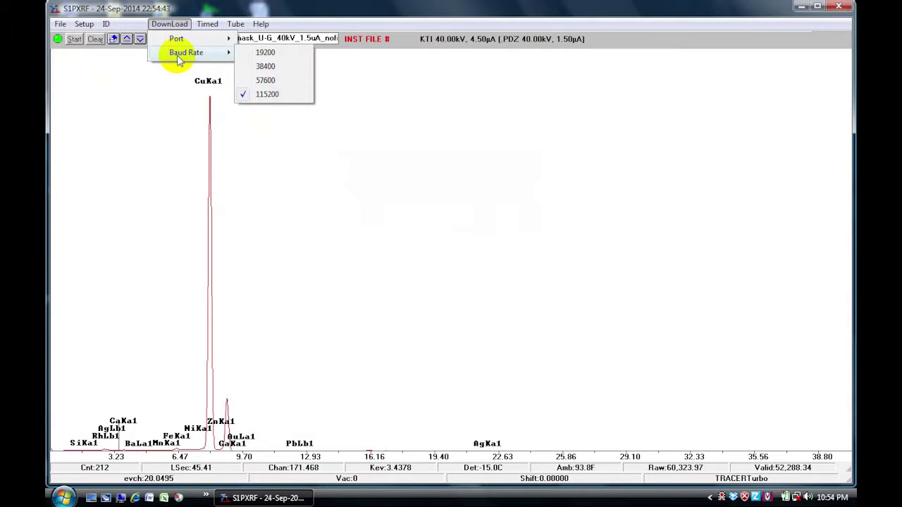
pyautogui.click(125, 93)
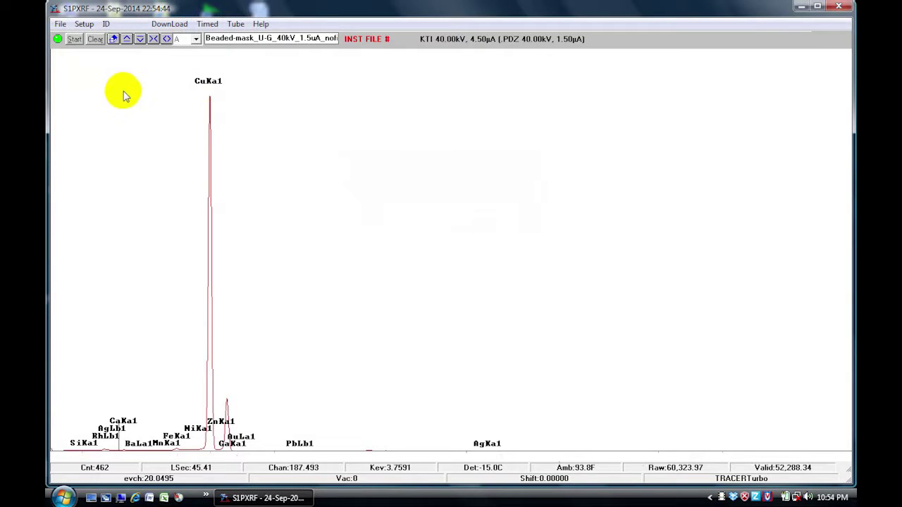
# Step: In Instrument Setup, uncheck Back Scatter, check PC Trigger, and apply the changes
pyautogui.click(91, 27)
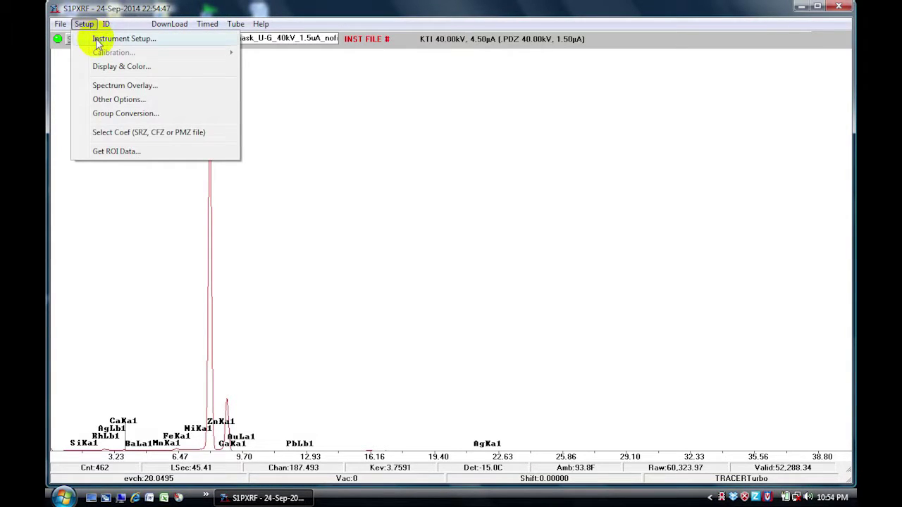
pyautogui.click(98, 41)
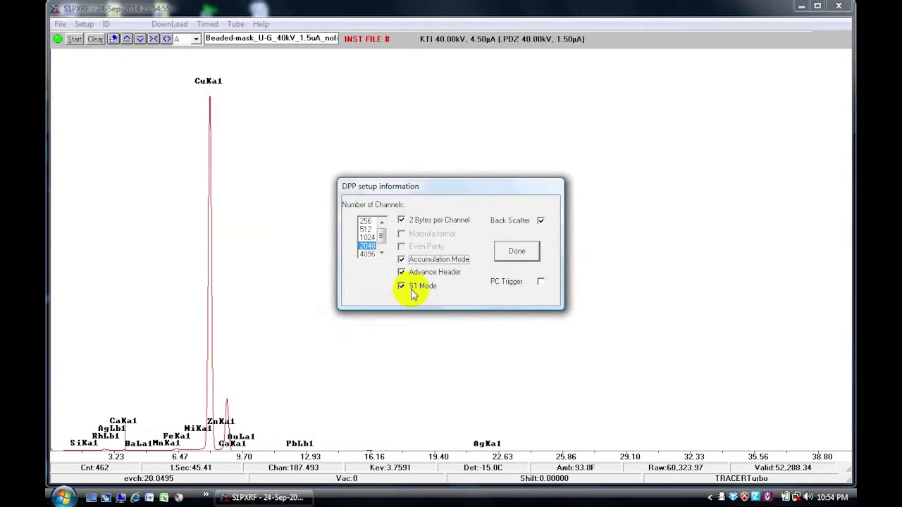
pyautogui.click(541, 222)
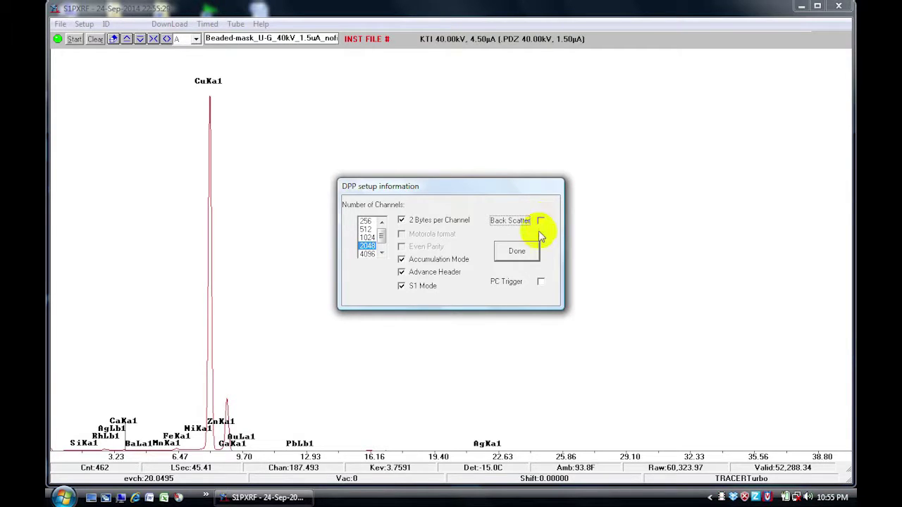
pyautogui.click(541, 283)
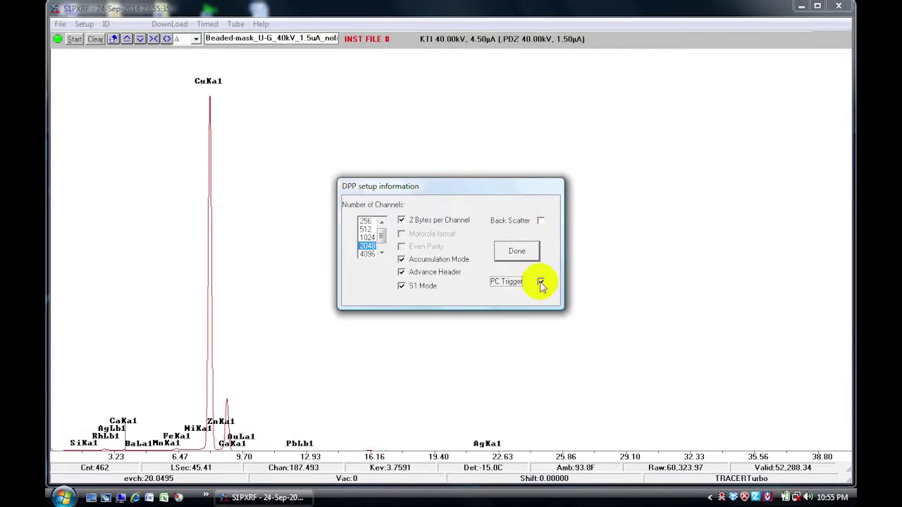
pyautogui.click(517, 253)
# Step: Read the KTI tube's current settings from Tube > KTI Tube > Read
pyautogui.click(239, 26)
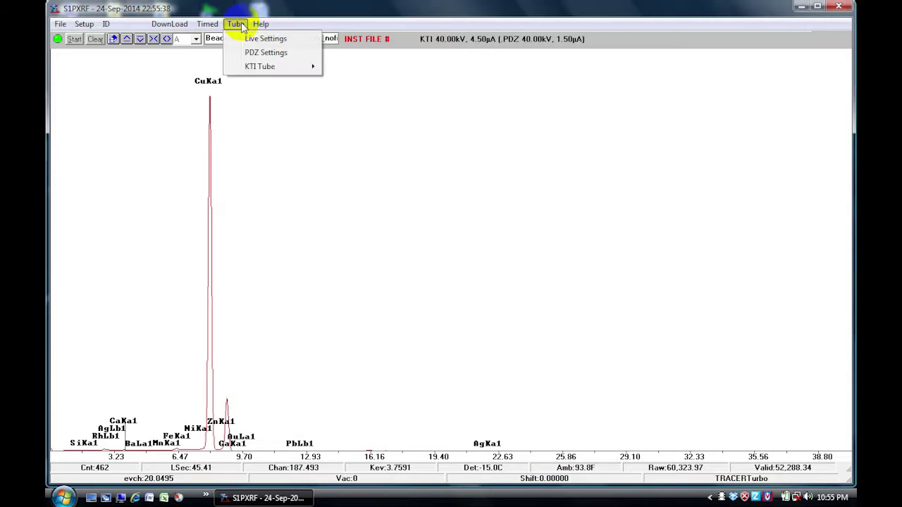
pyautogui.moveTo(258, 70)
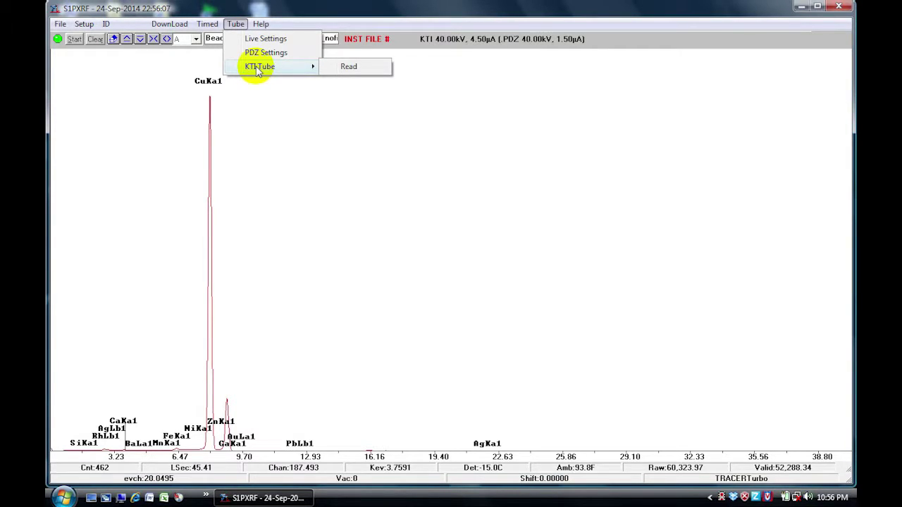
pyautogui.click(347, 66)
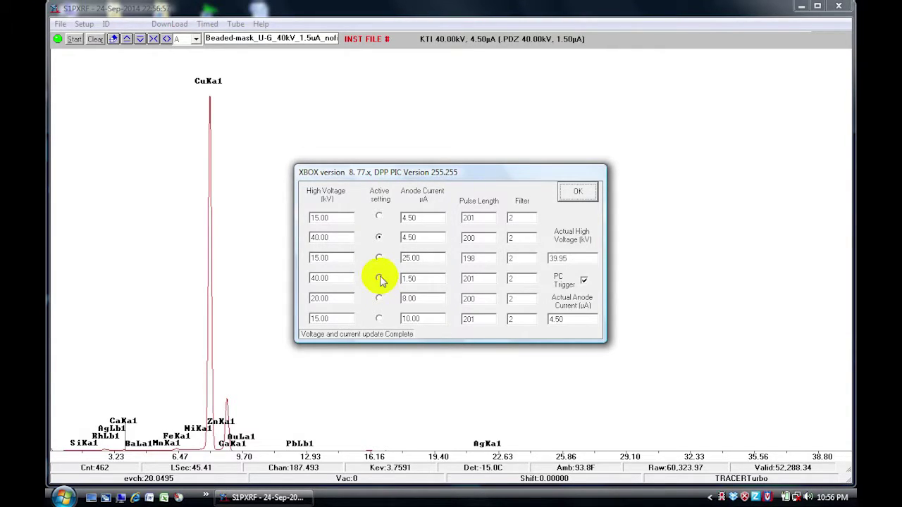
# Step: Activate the 40 kV, 1.50 µA tube row, turn off PC Trigger, and confirm
pyautogui.click(380, 279)
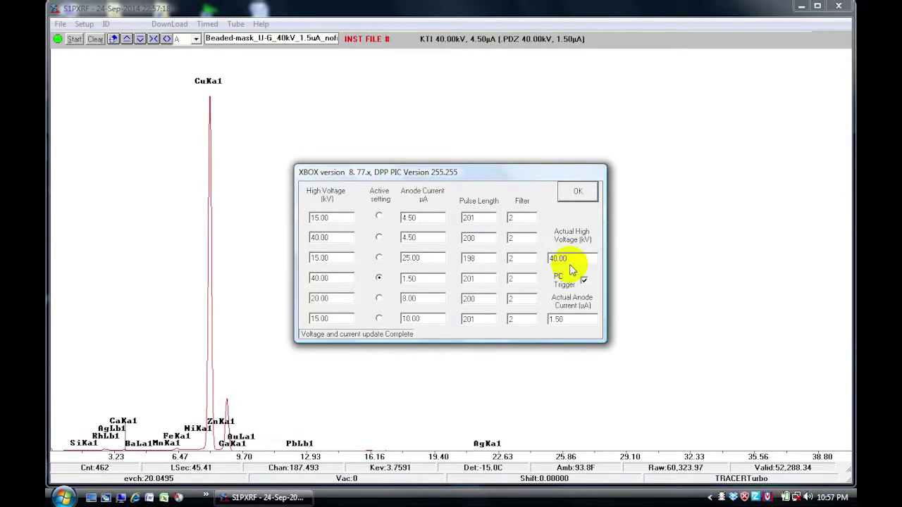
pyautogui.click(584, 282)
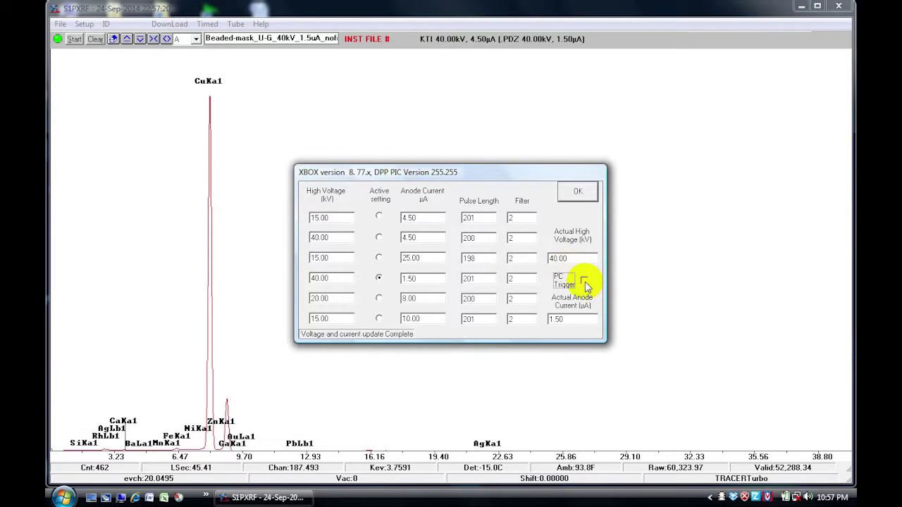
pyautogui.click(585, 281)
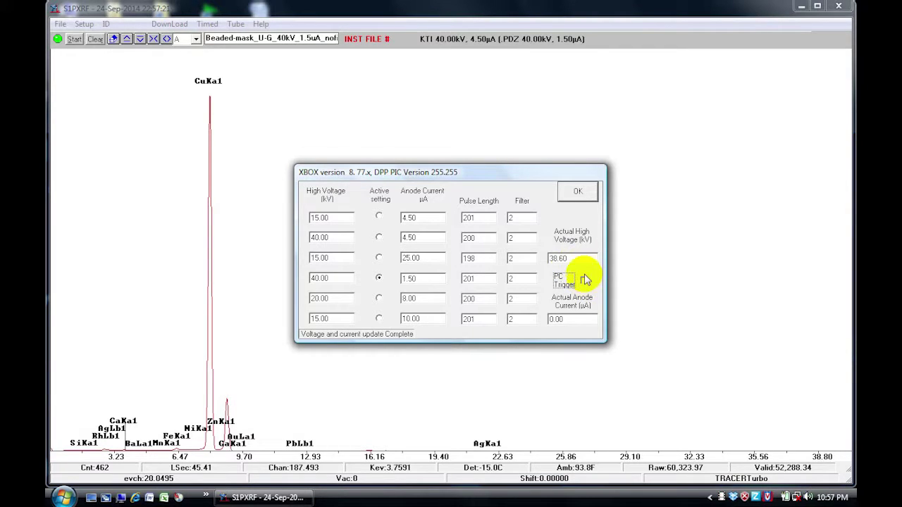
pyautogui.click(578, 193)
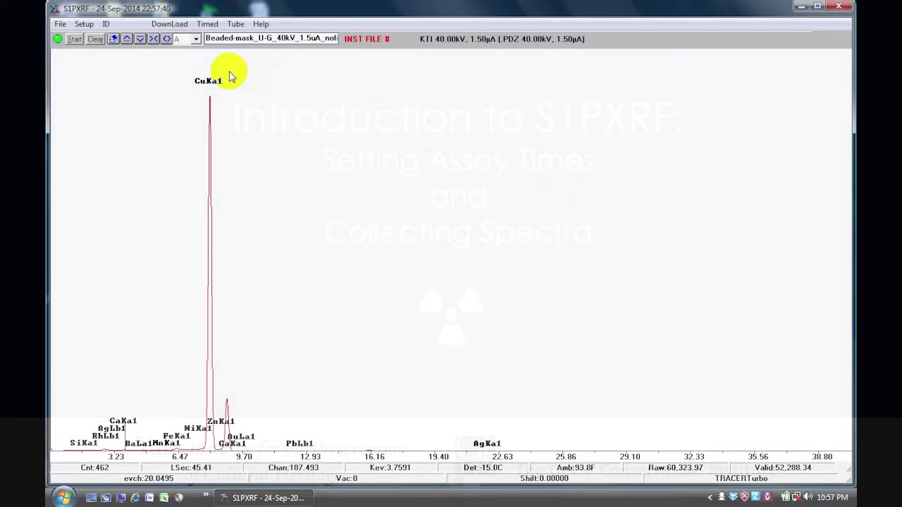
pyautogui.click(207, 24)
# Step: Start a 45-second timed assay saving TXT, CSV and PDZ files with Autosave on
pyautogui.click(210, 36)
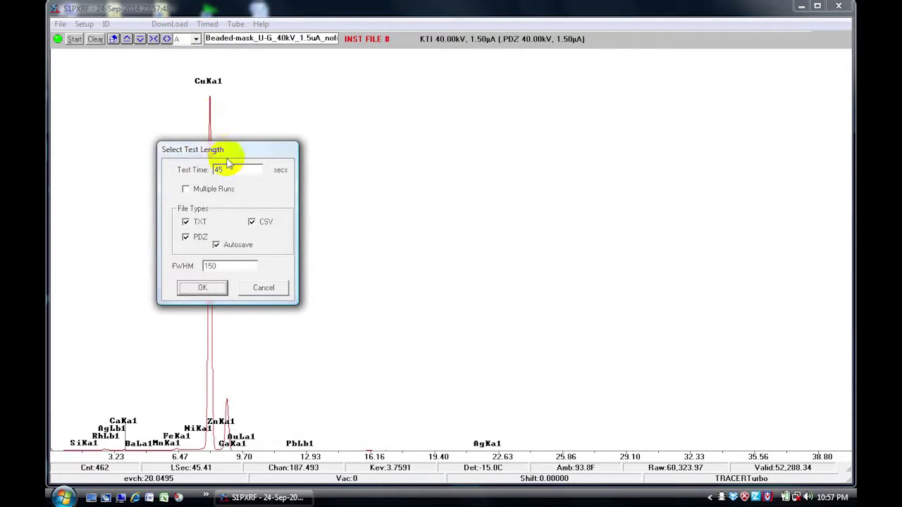
pyautogui.moveTo(226, 170); pyautogui.dragTo(215, 165)
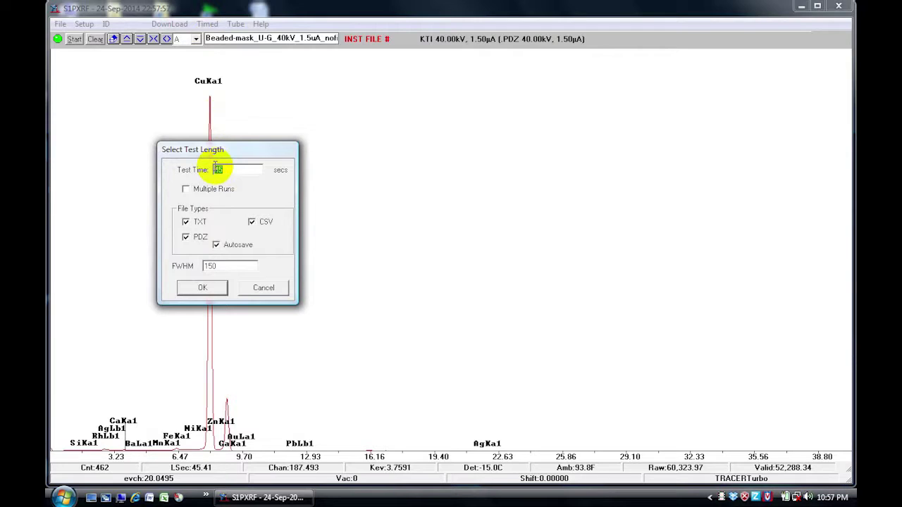
pyautogui.write('45')
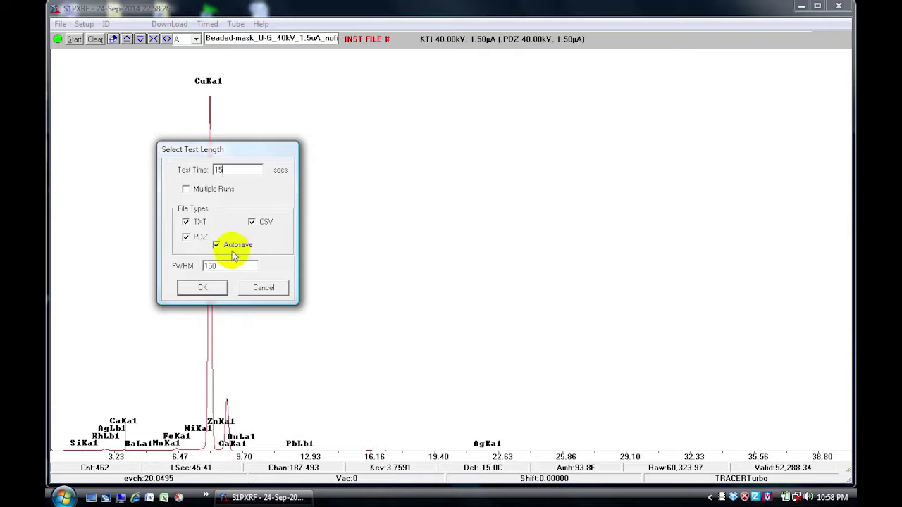
pyautogui.click(203, 289)
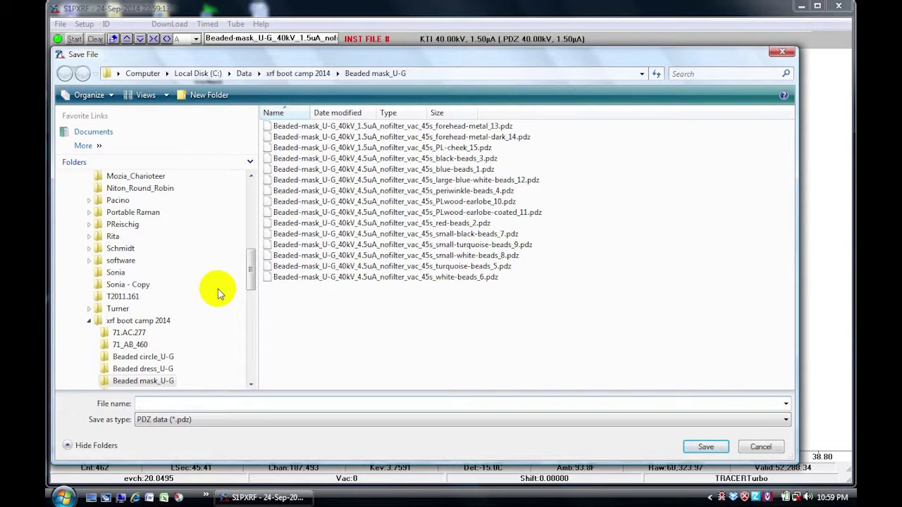
# Step: Save the assay as 'test' in the xrf boot camp 2014 folder
pyautogui.write('test')
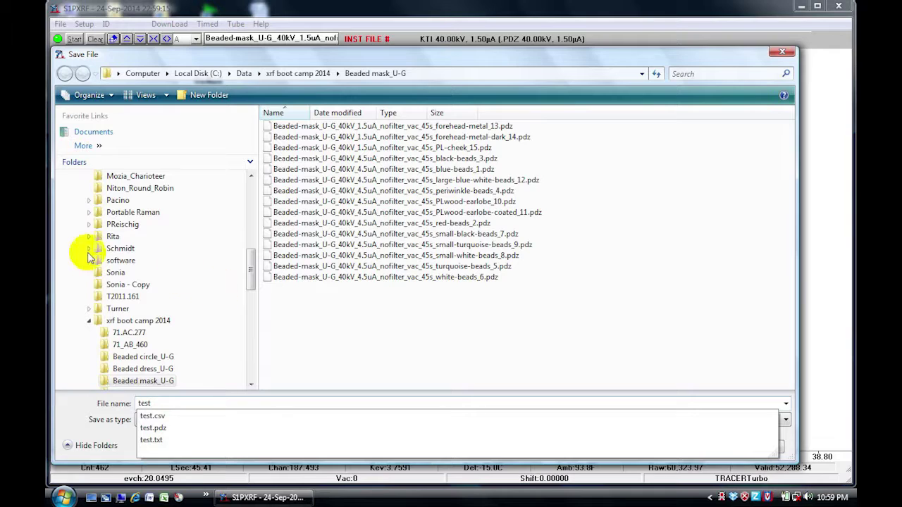
pyautogui.click(116, 322)
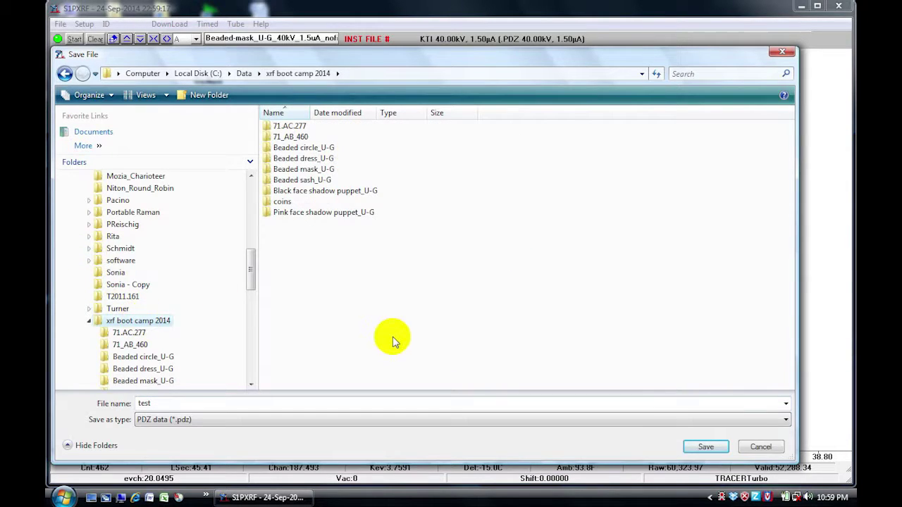
pyautogui.click(694, 448)
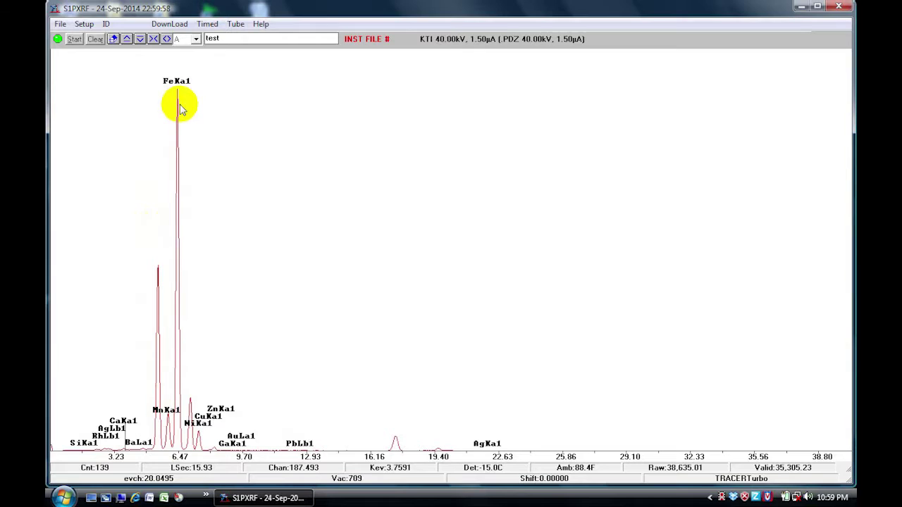
# Step: In the periodic table, step the marker from calcium up to chromium and add the CrKa1 label
pyautogui.click(105, 25)
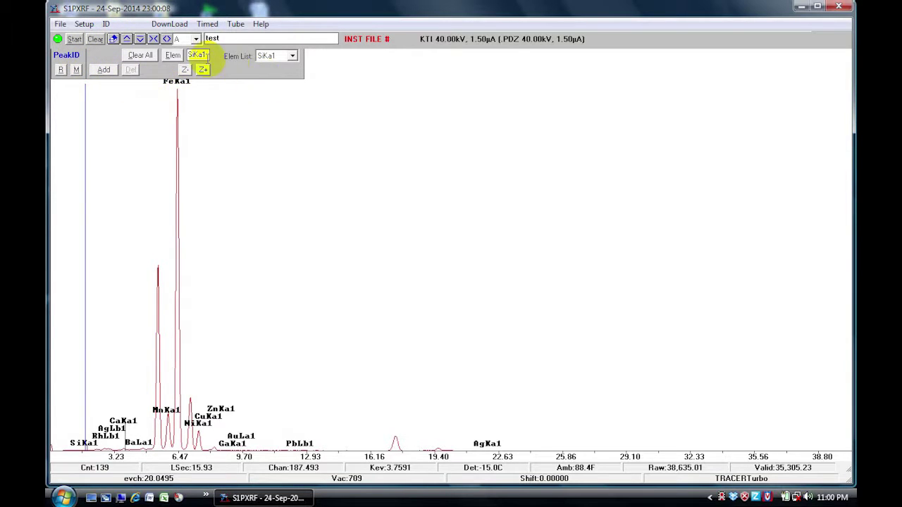
pyautogui.click(173, 55)
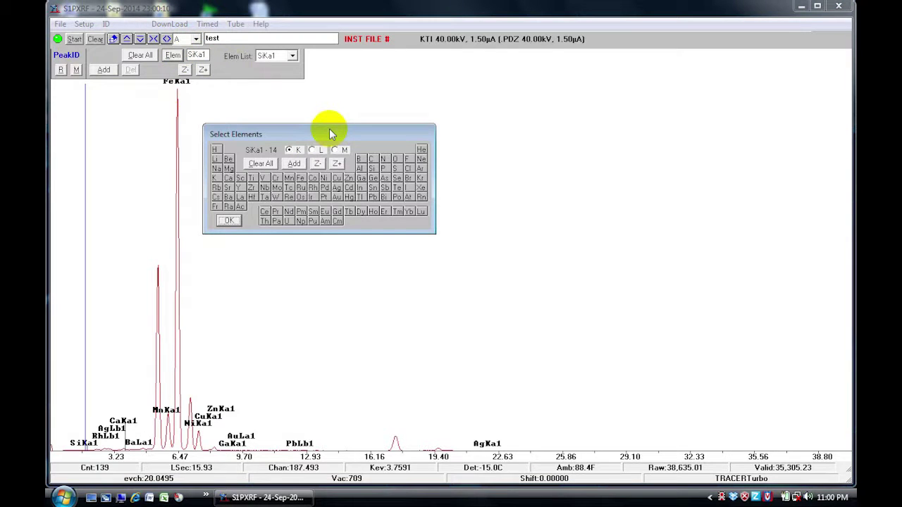
pyautogui.moveTo(329, 129); pyautogui.dragTo(570, 63)
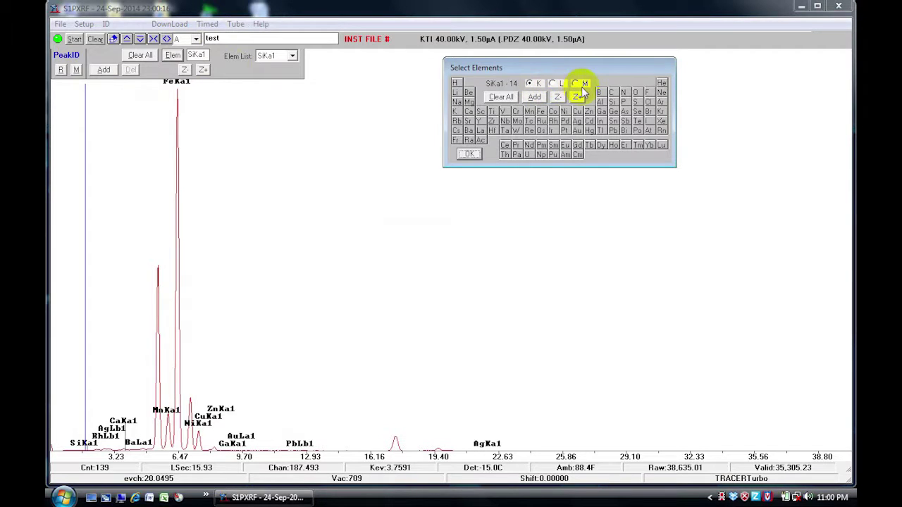
pyautogui.click(470, 112)
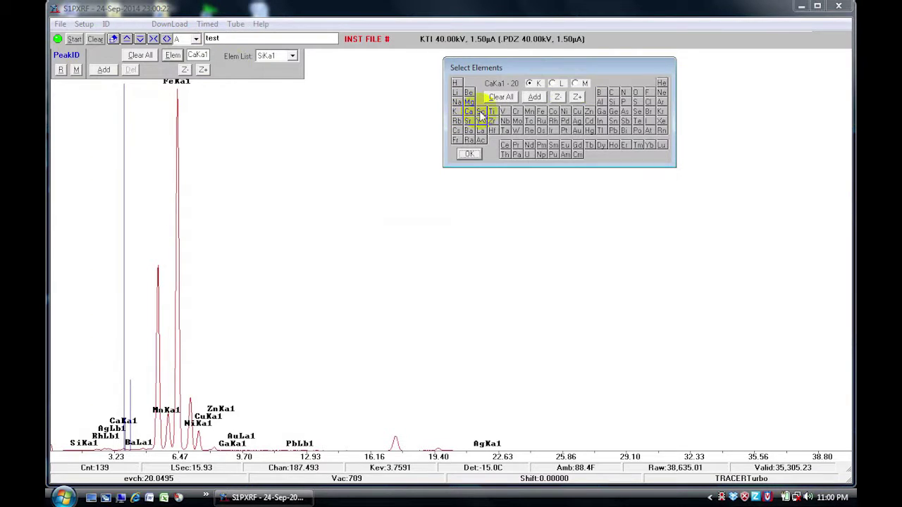
pyautogui.click(480, 113)
pyautogui.click(493, 112)
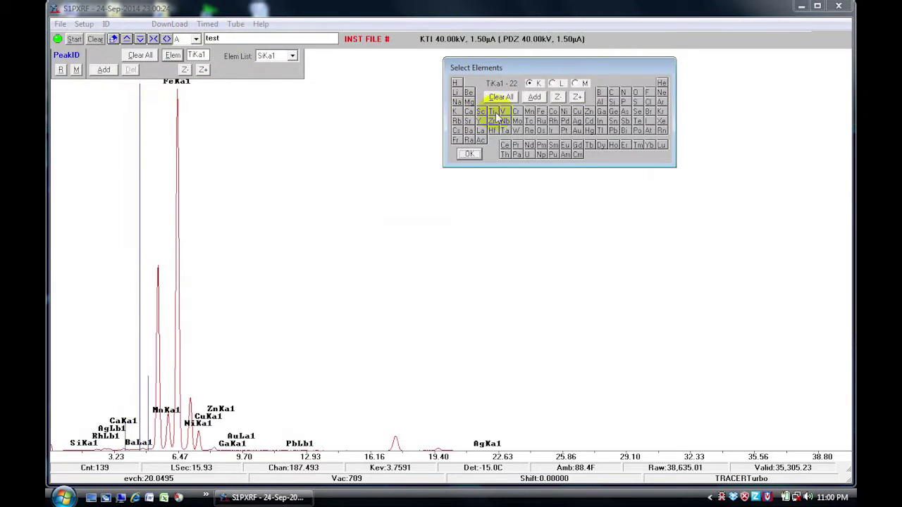
pyautogui.click(504, 112)
pyautogui.click(516, 112)
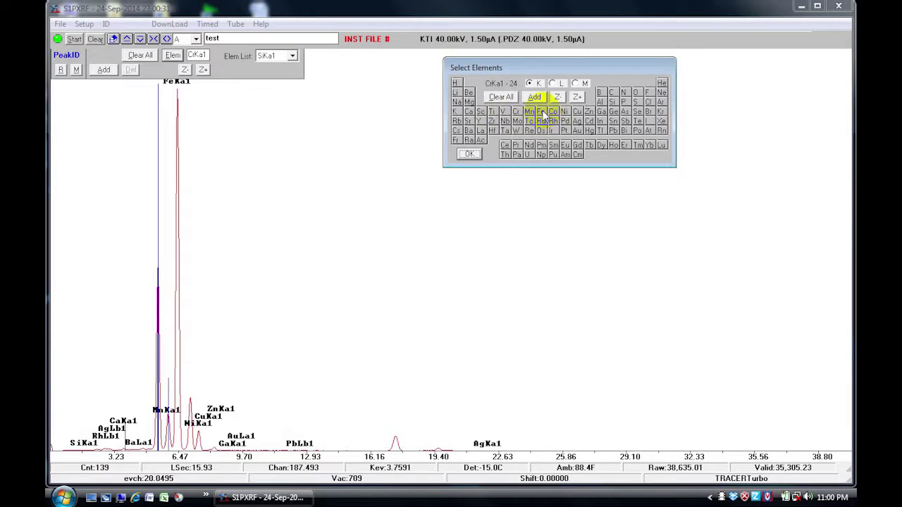
pyautogui.click(534, 98)
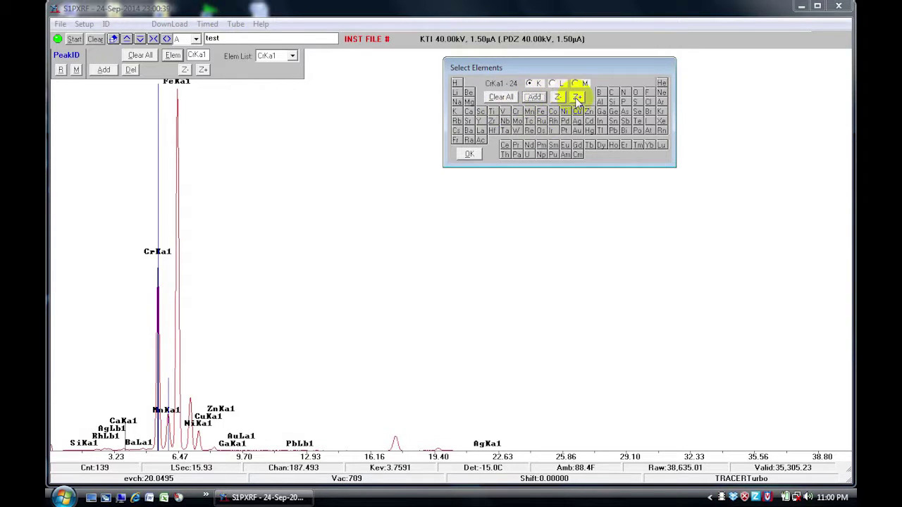
# Step: Step the marker through manganese, iron, cobalt and nickel lines, then close the element picker
pyautogui.click(578, 98)
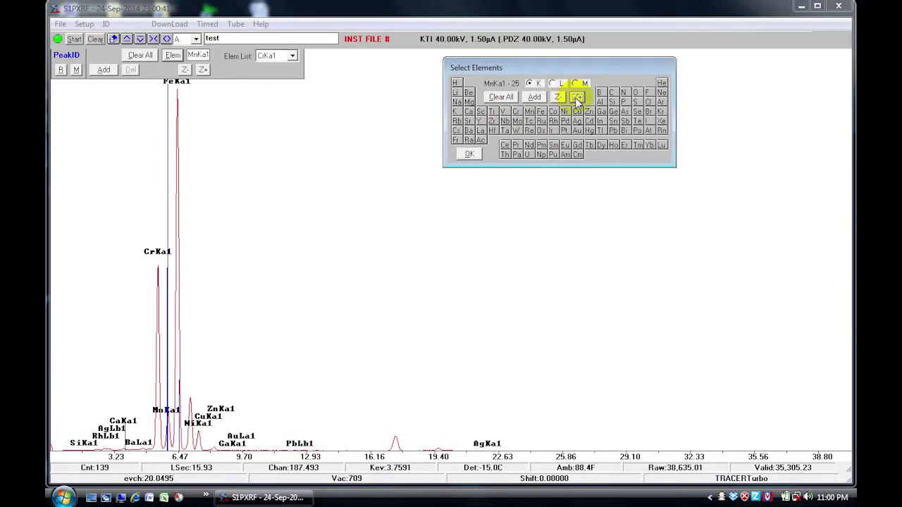
pyautogui.click(577, 97)
pyautogui.click(577, 97)
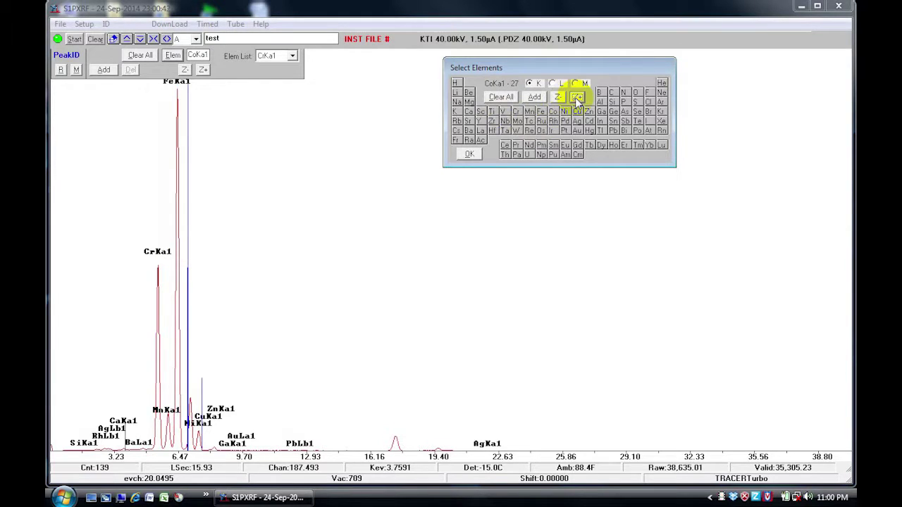
pyautogui.click(562, 100)
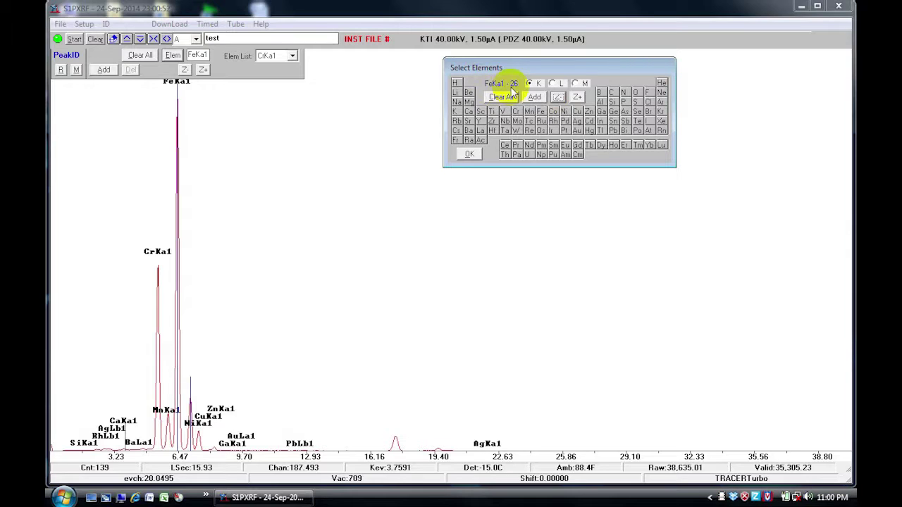
pyautogui.click(577, 98)
pyautogui.click(577, 97)
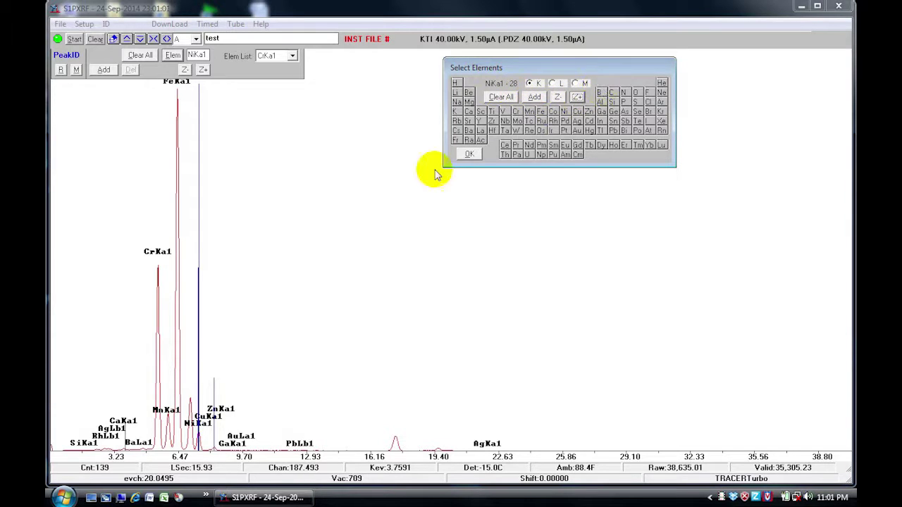
pyautogui.click(469, 155)
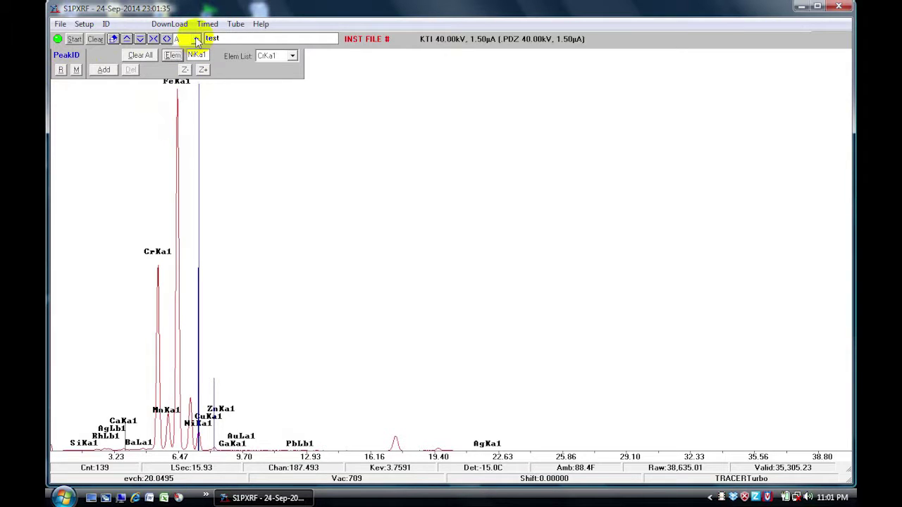
# Step: Keep the display on spectrum A and read the energy near 10.6 keV
pyautogui.click(196, 39)
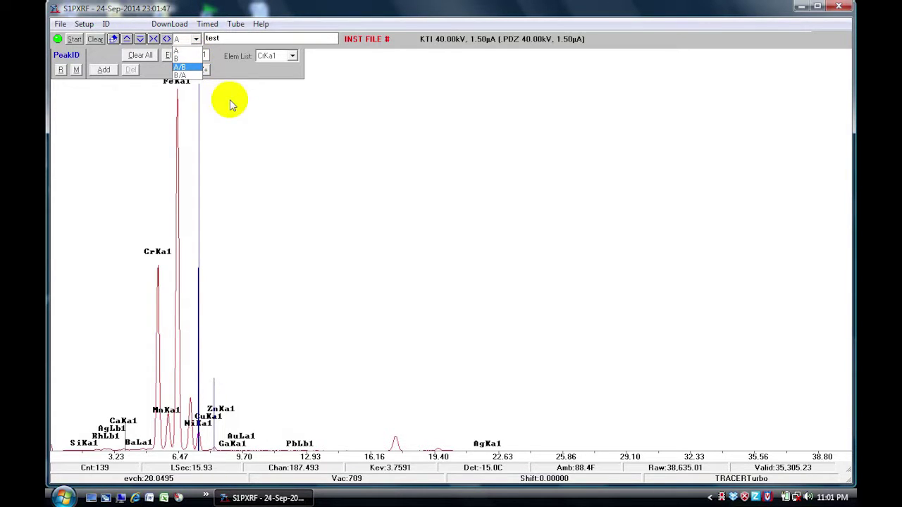
pyautogui.click(194, 52)
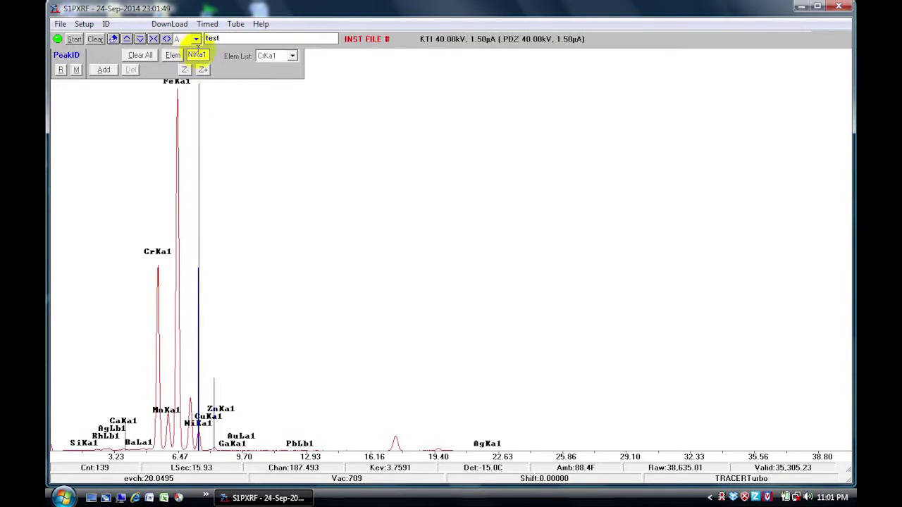
pyautogui.click(261, 121)
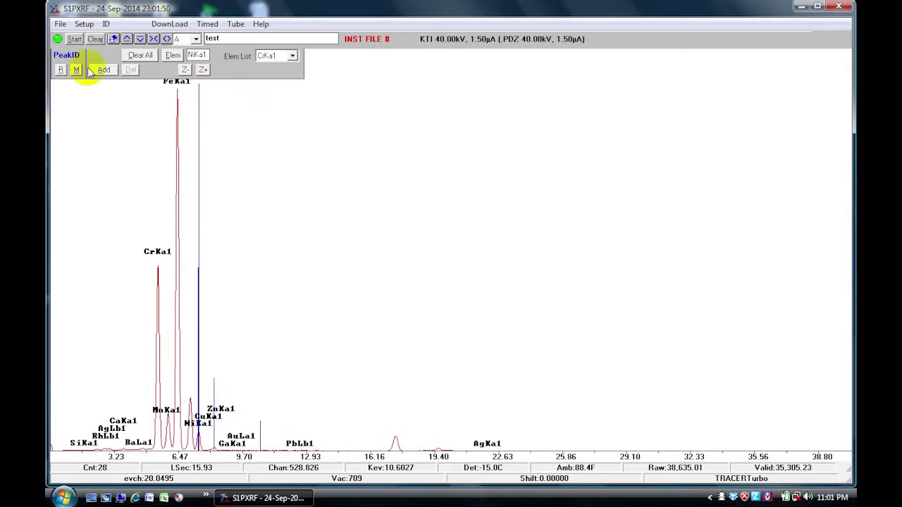
# Step: Clear overlay spectrum B in the Spectrum Overlay controls
pyautogui.click(86, 26)
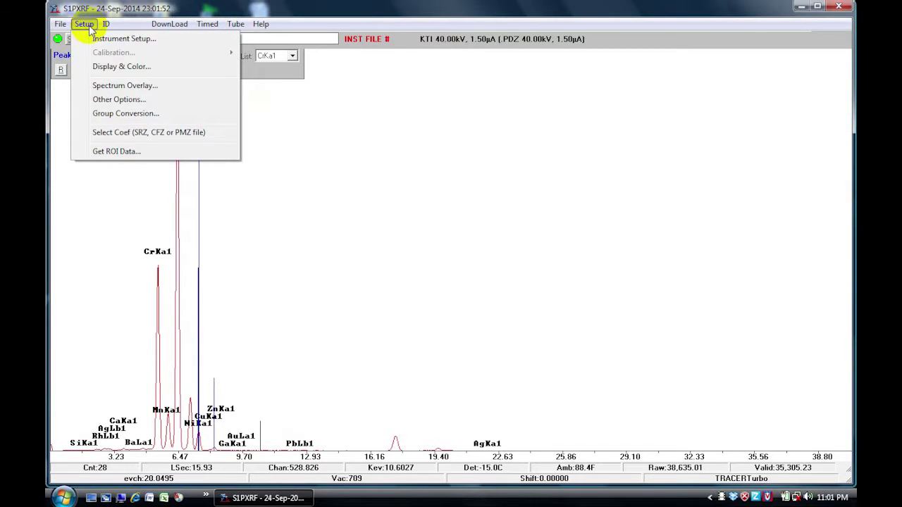
pyautogui.click(94, 86)
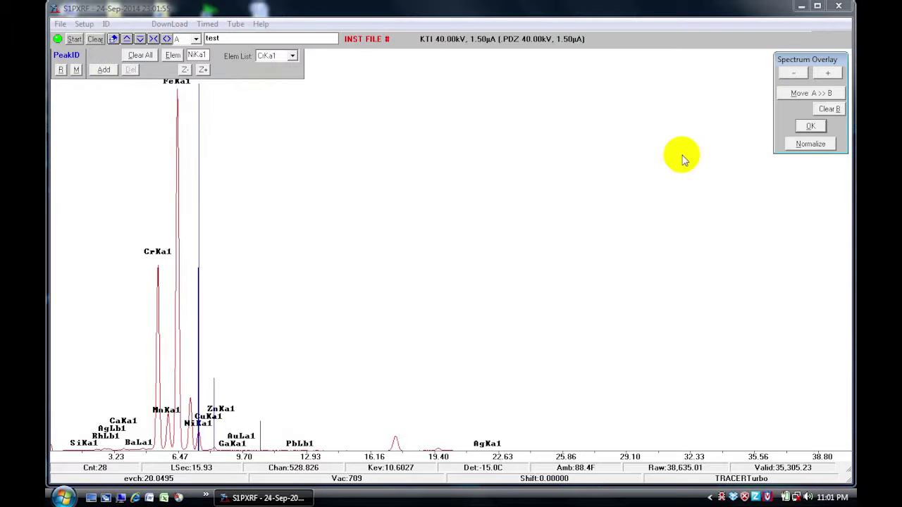
pyautogui.click(837, 110)
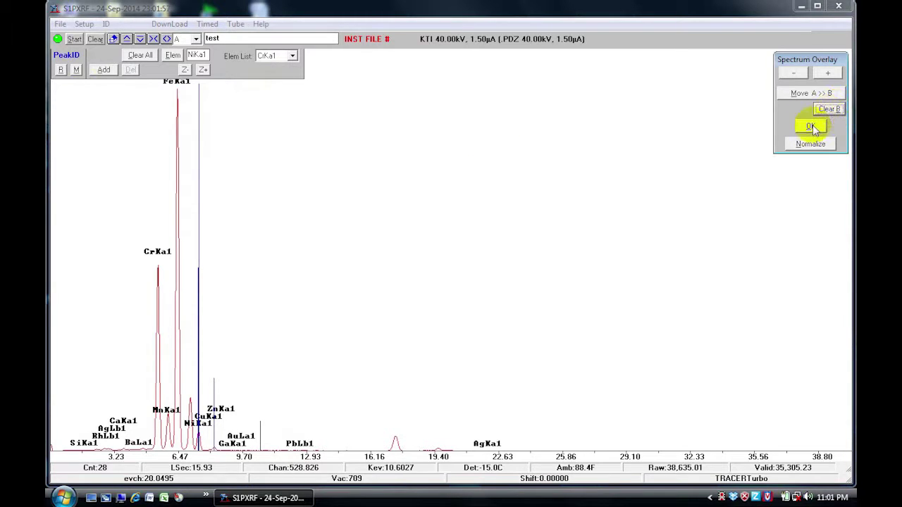
pyautogui.click(811, 127)
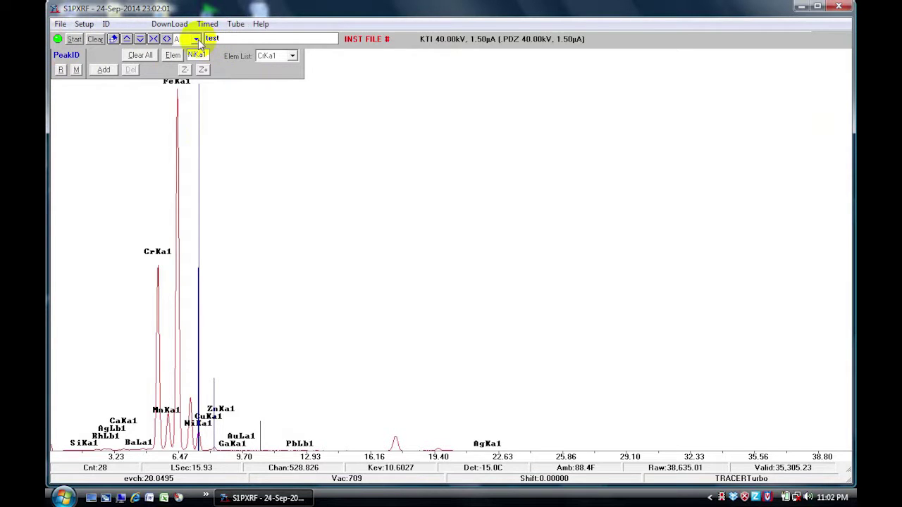
pyautogui.click(60, 25)
# Step: Load Azurite on parchment.pdz into channel A, then switch the display to channel B
pyautogui.click(70, 38)
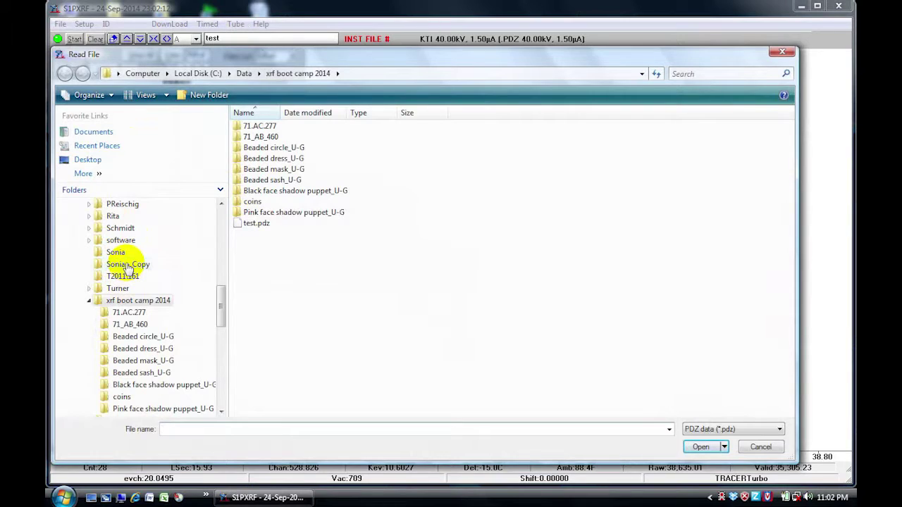
pyautogui.click(128, 266)
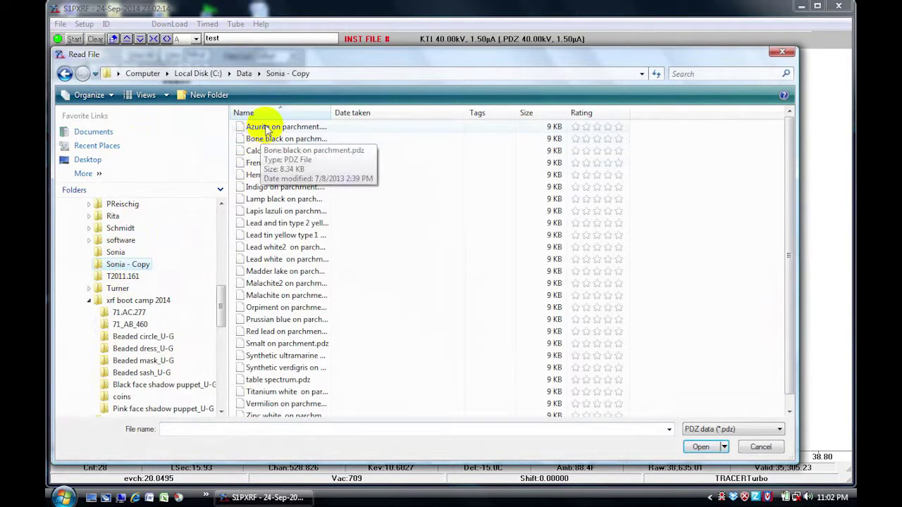
pyautogui.click(266, 129)
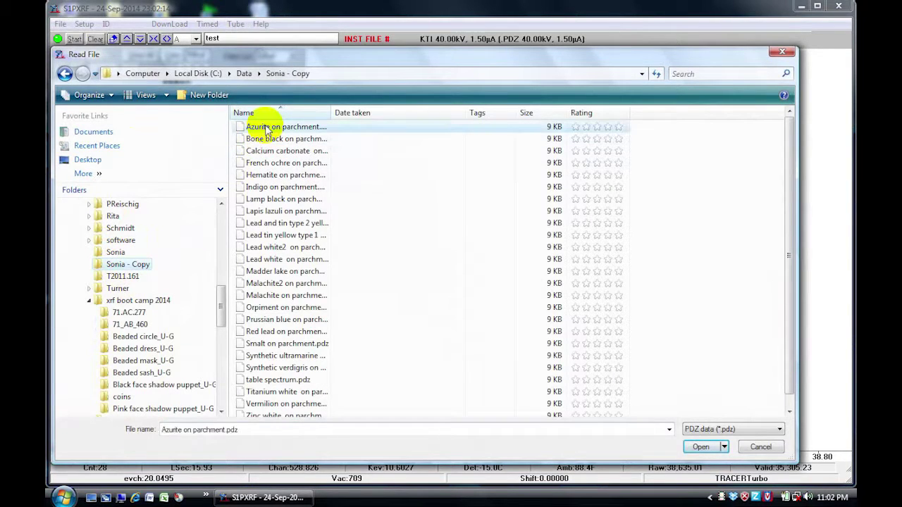
pyautogui.click(705, 447)
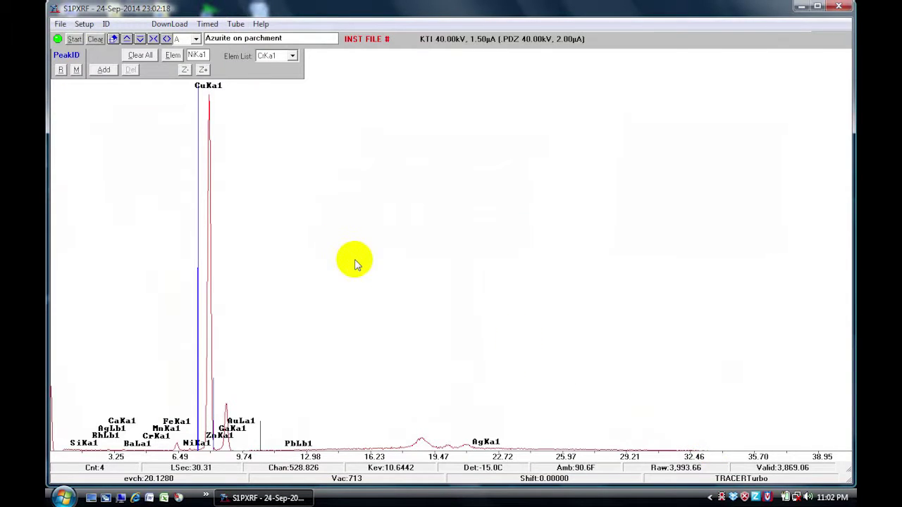
pyautogui.click(196, 40)
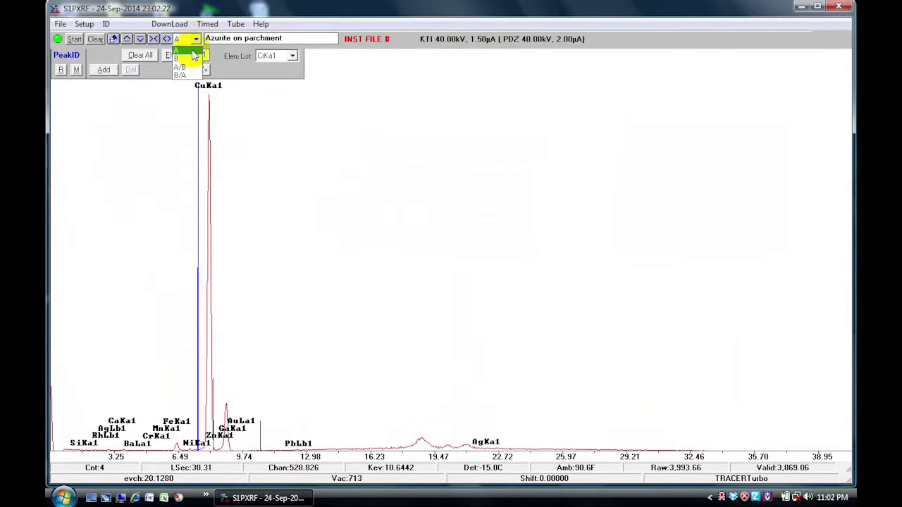
pyautogui.click(181, 59)
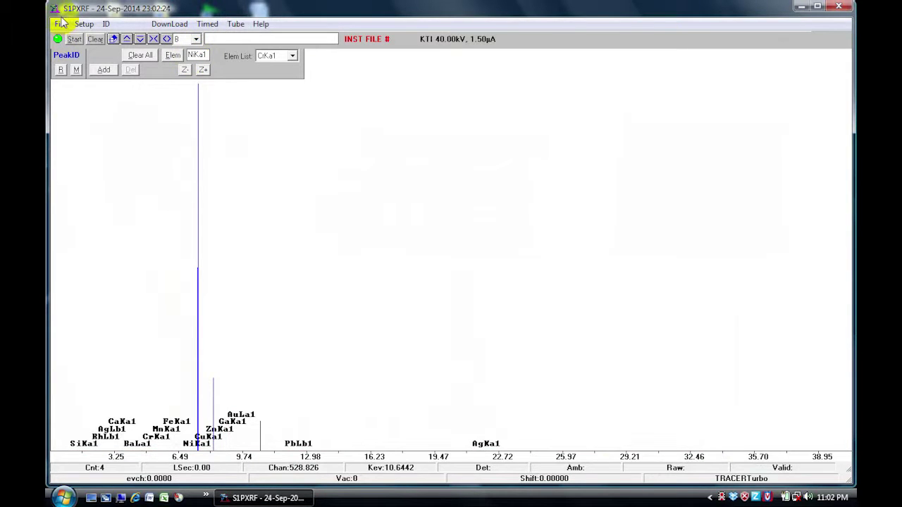
# Step: Open Hematite on parchment.pdz into channel B
pyautogui.click(61, 24)
pyautogui.click(71, 39)
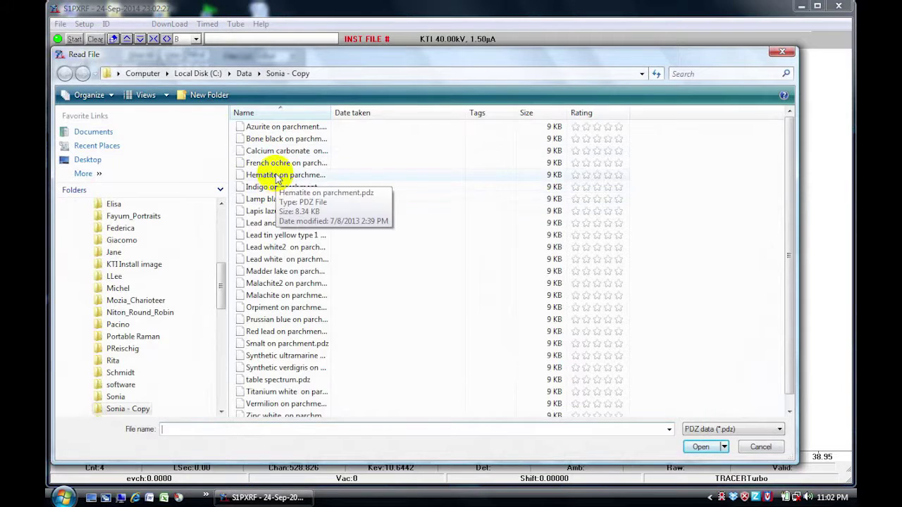
pyautogui.click(269, 175)
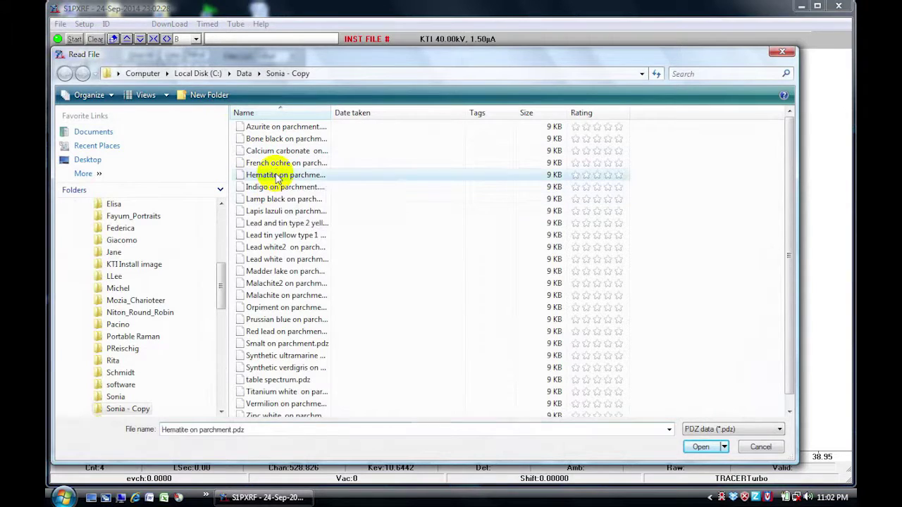
pyautogui.click(686, 453)
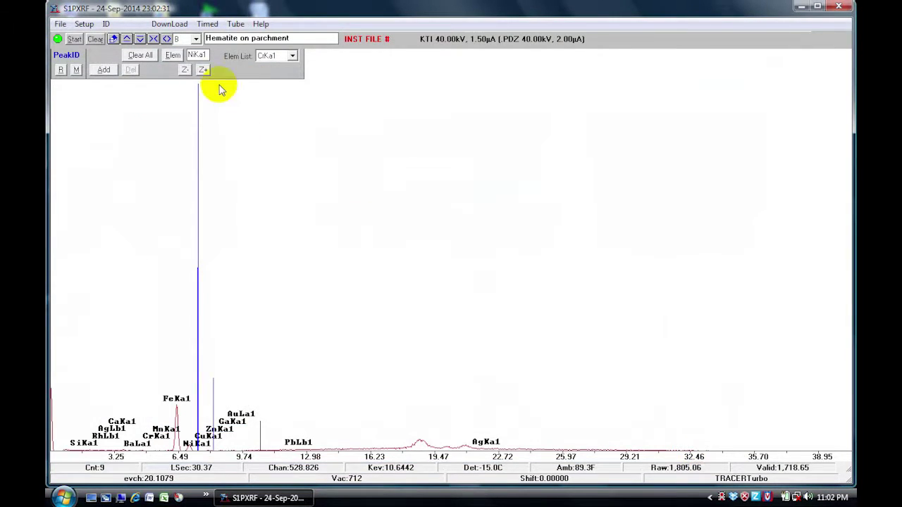
pyautogui.click(195, 39)
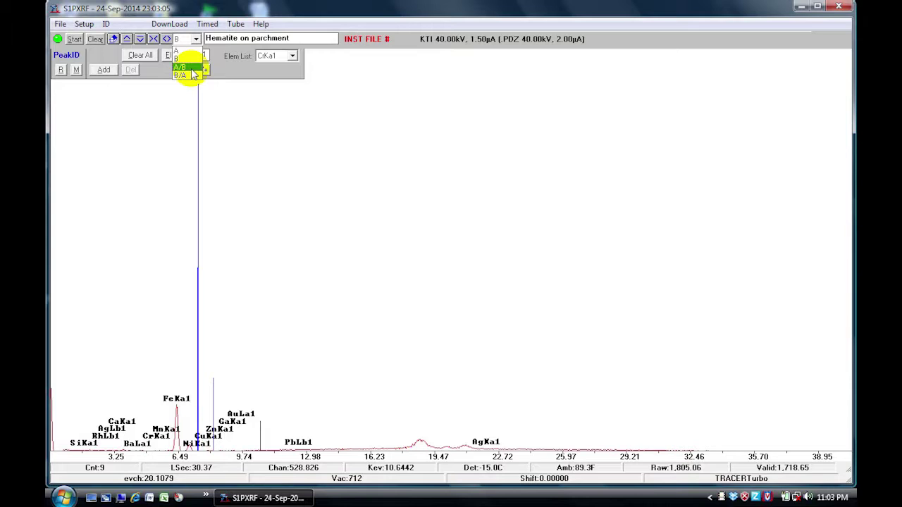
# Step: Choose A/B in the display selector to overlay Azurite and Hematite
pyautogui.click(190, 67)
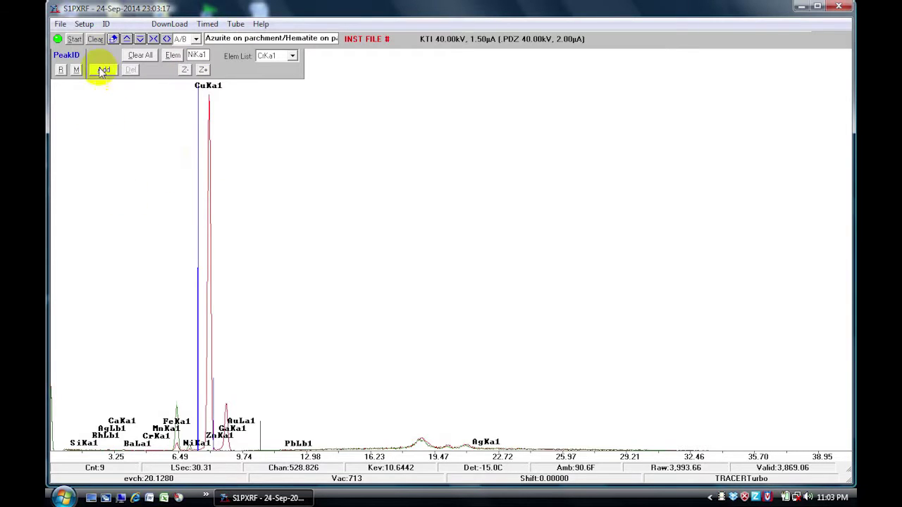
# Step: In PDZ Preview, step from Zinc white through Smalt, Red lead and Malachite2 to Malachite on parchment
pyautogui.click(64, 26)
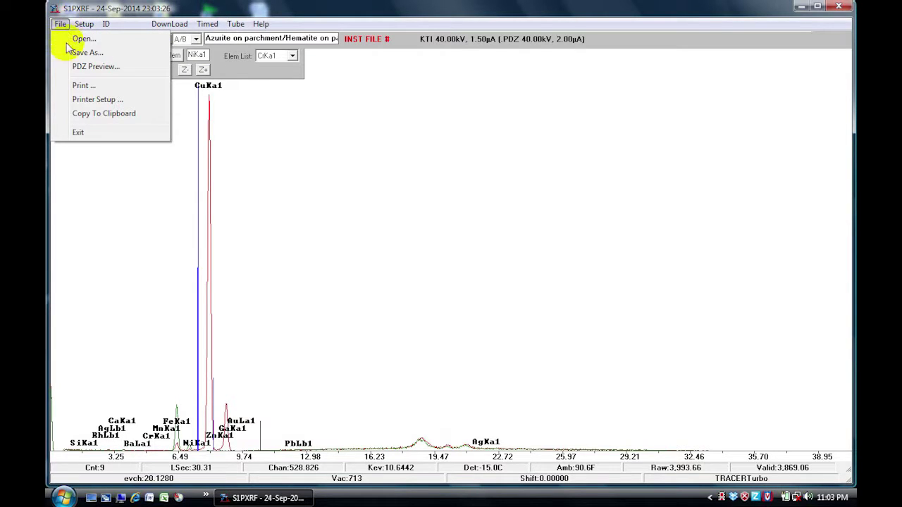
pyautogui.click(75, 70)
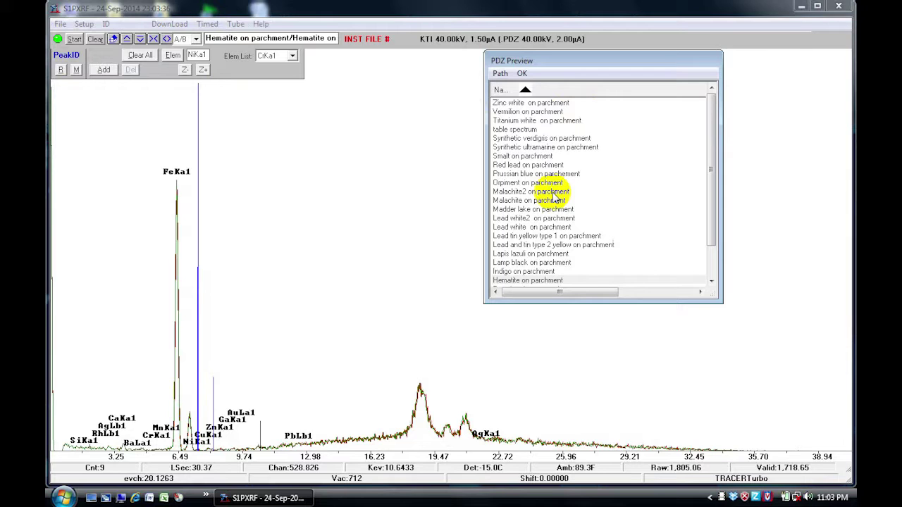
pyautogui.click(557, 106)
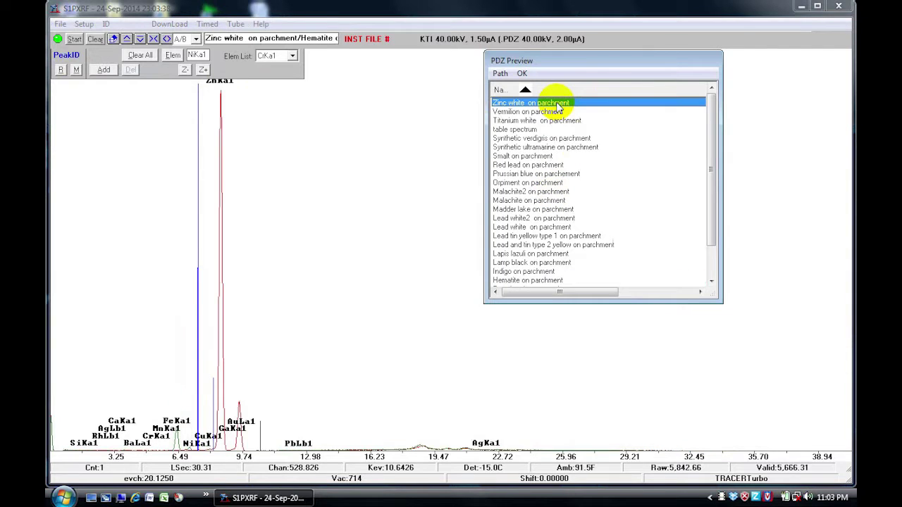
pyautogui.press('Down')
pyautogui.press('Down')
pyautogui.press('Down')
pyautogui.press('Down')
pyautogui.press('Down')
pyautogui.press('Down')
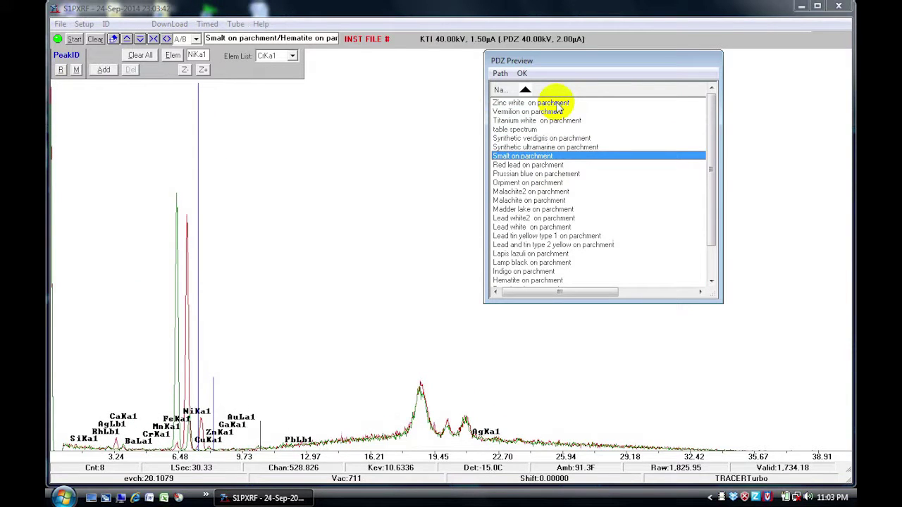
pyautogui.press('Down')
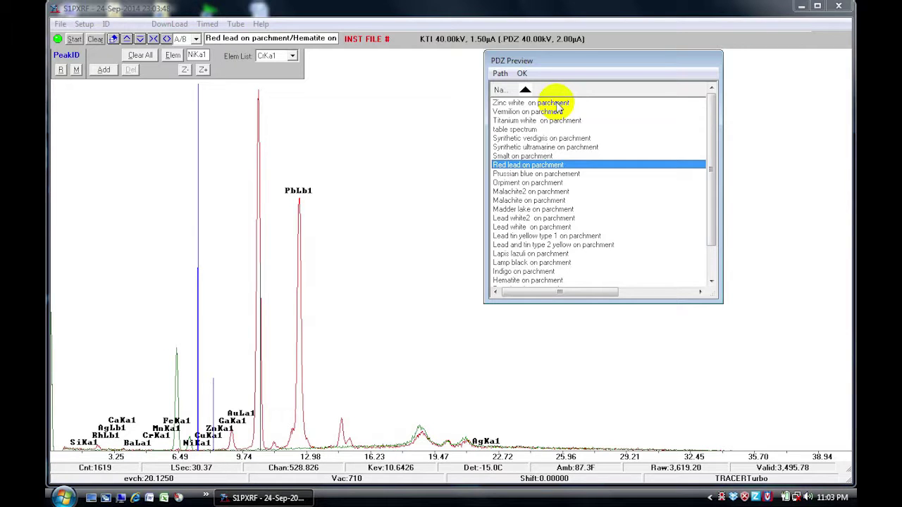
pyautogui.press('Down')
pyautogui.press('Down')
pyautogui.press('Down')
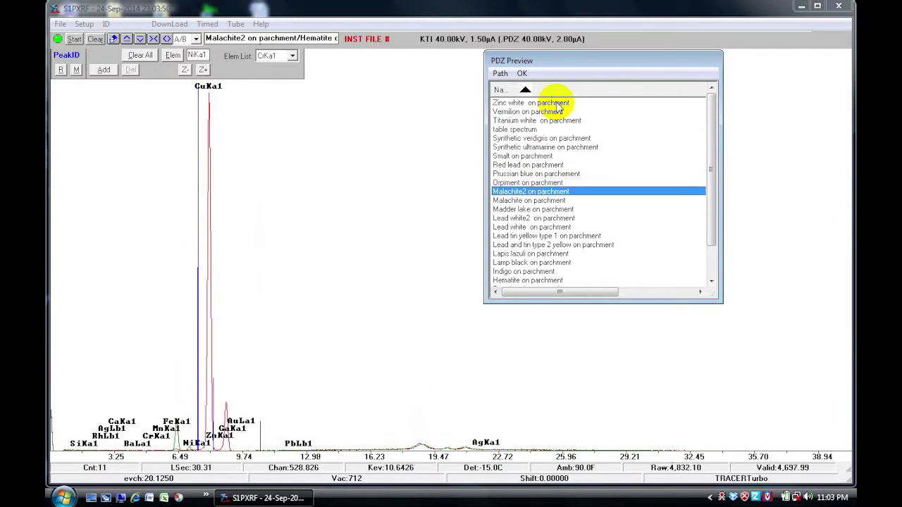
pyautogui.press('Down')
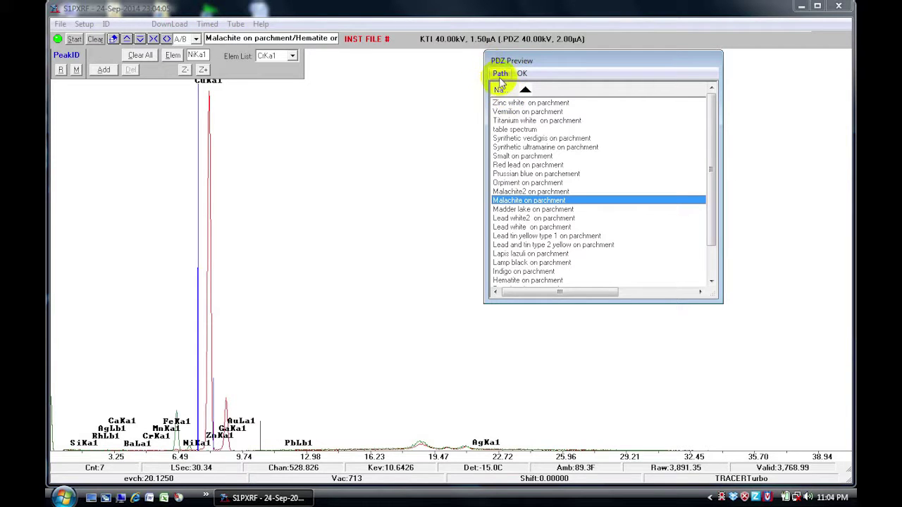
pyautogui.click(501, 75)
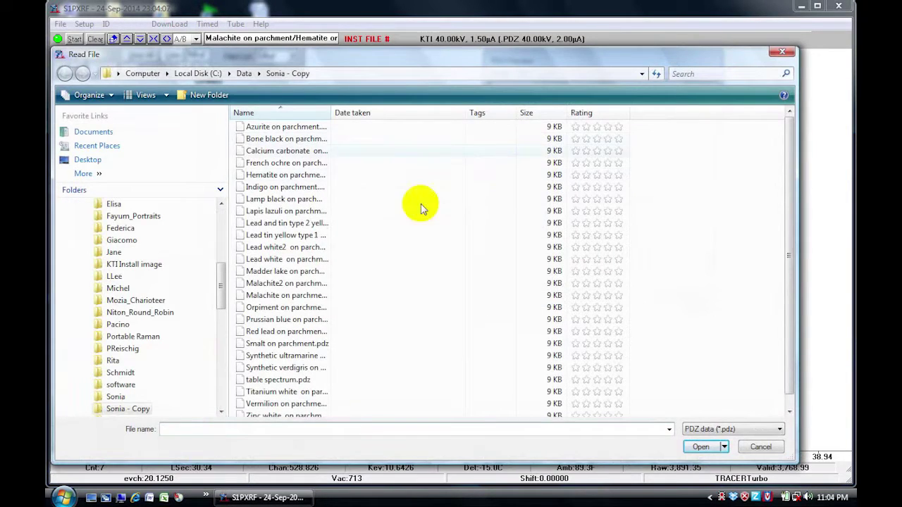
pyautogui.click(787, 50)
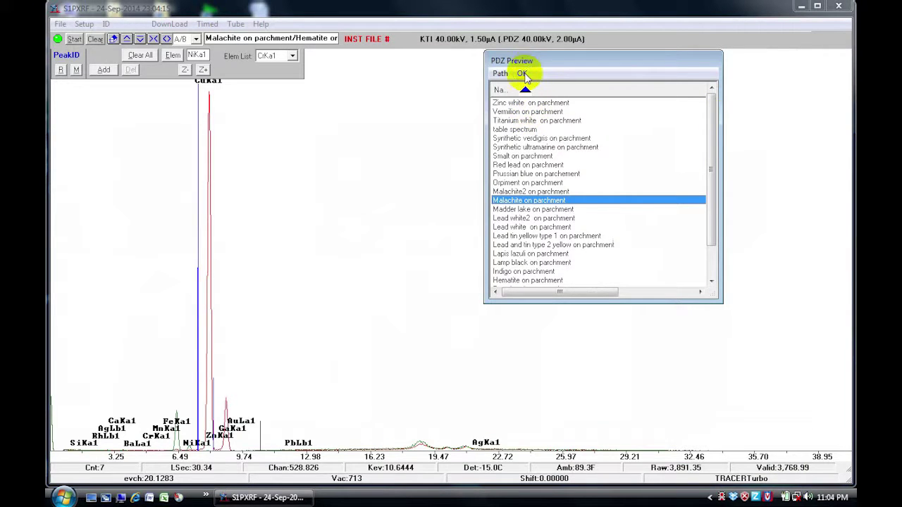
pyautogui.click(522, 73)
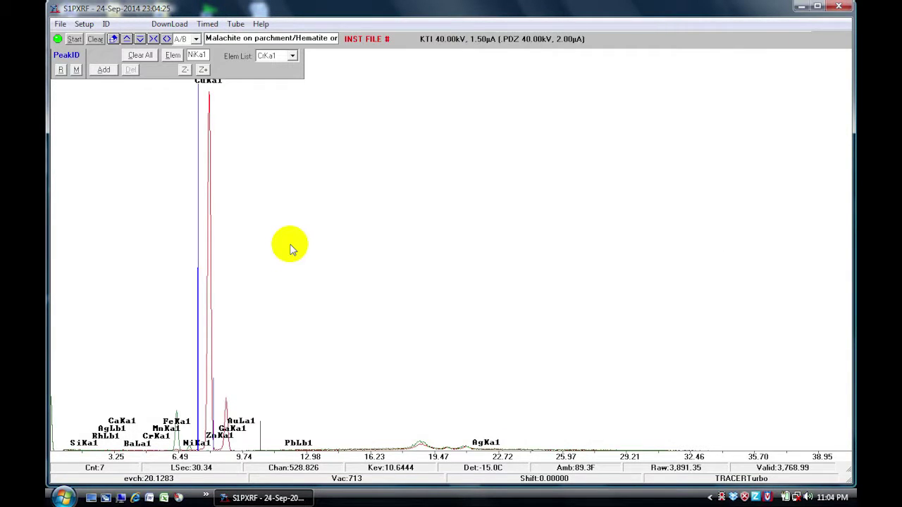
# Step: Open Setup > Spectrum Overlay and normalize the Malachite and Hematite traces
pyautogui.click(82, 25)
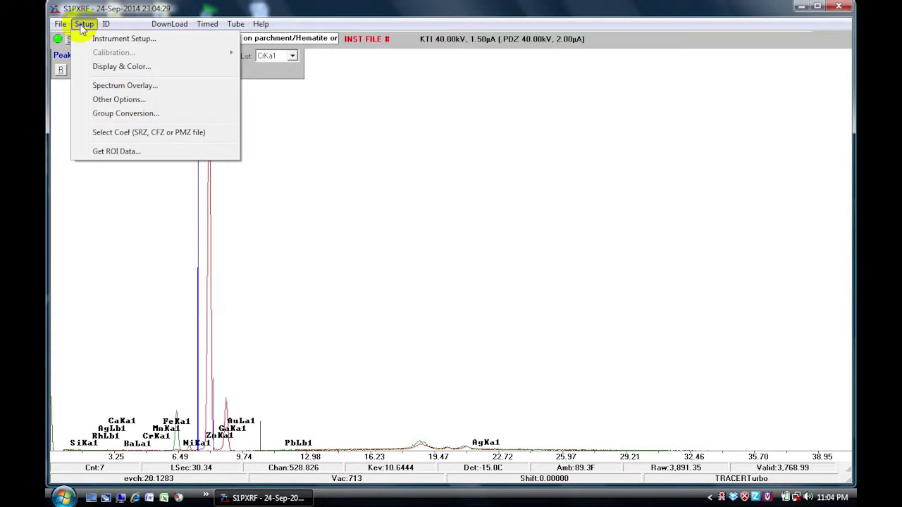
pyautogui.click(98, 87)
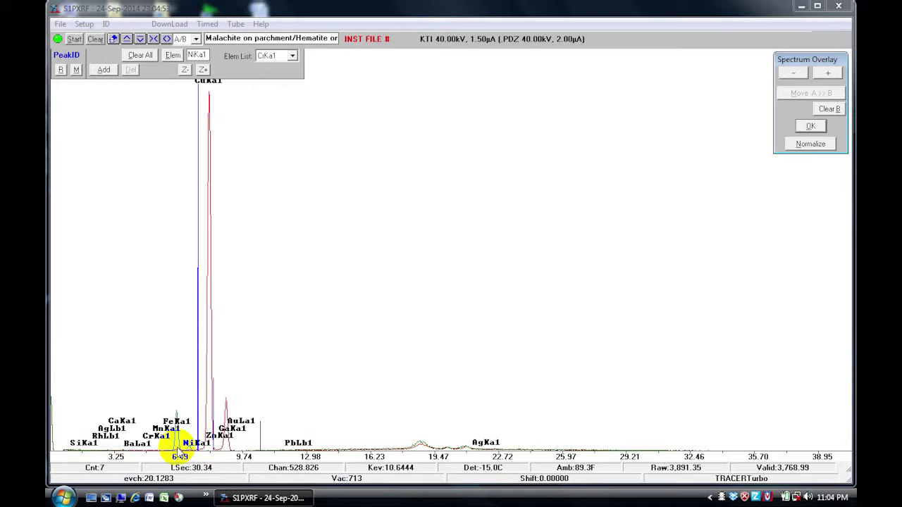
pyautogui.click(181, 452)
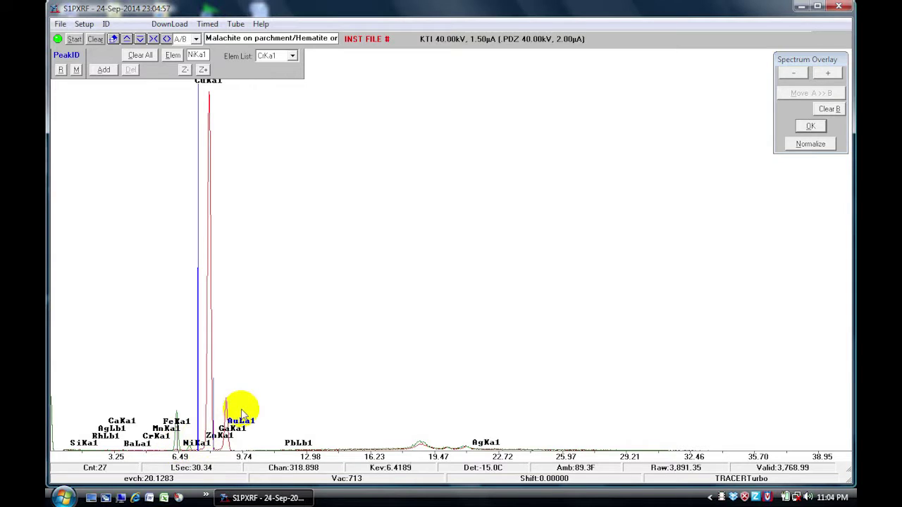
pyautogui.click(814, 144)
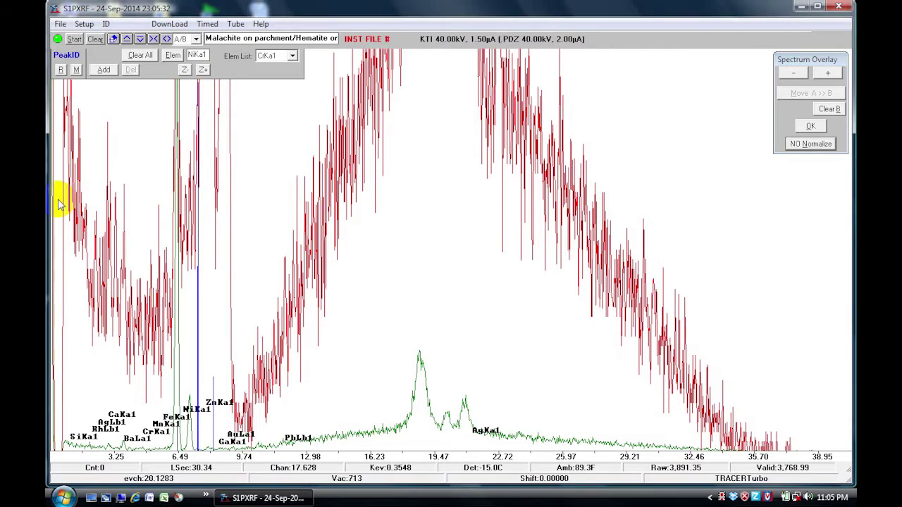
# Step: Mark the low-energy end of the normalized overlay plot
pyautogui.click(60, 205)
# Step: Stretch the overlay's vertical scale, zoom the energy axis, then close Spectrum Overlay
pyautogui.click(58, 203)
pyautogui.moveTo(59, 203); pyautogui.dragTo(60, 306)
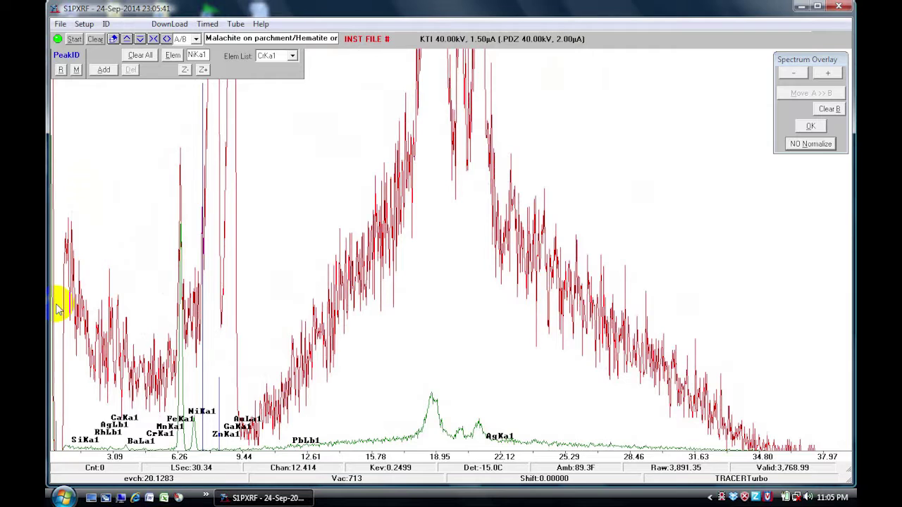
pyautogui.click(261, 405)
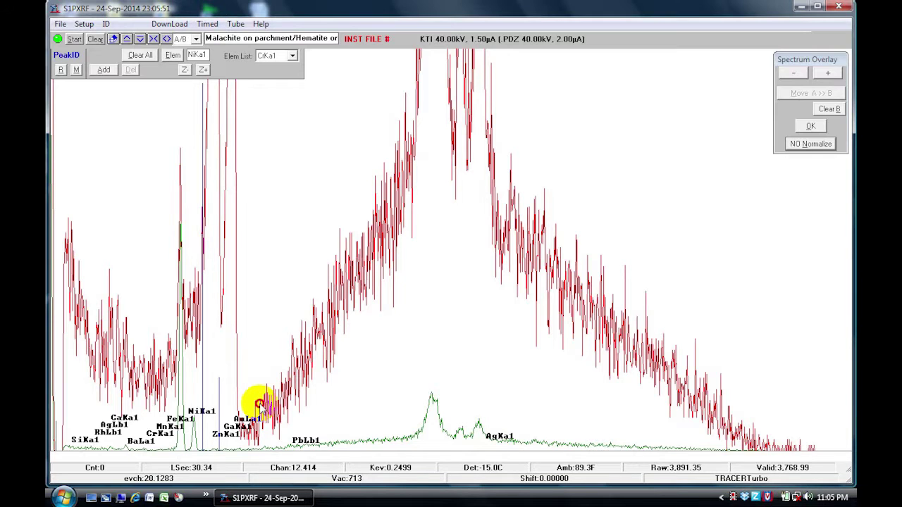
pyautogui.scroll(5, 362, 384)
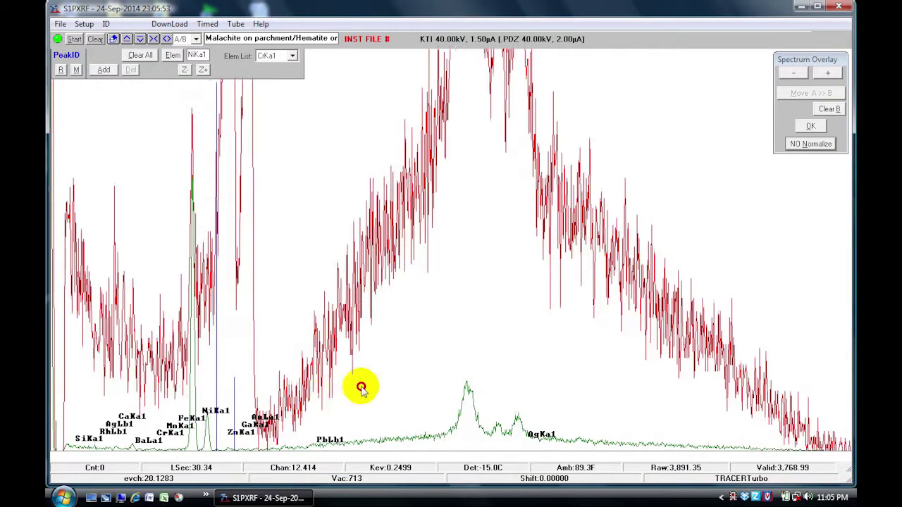
pyautogui.scroll(5, 363, 384)
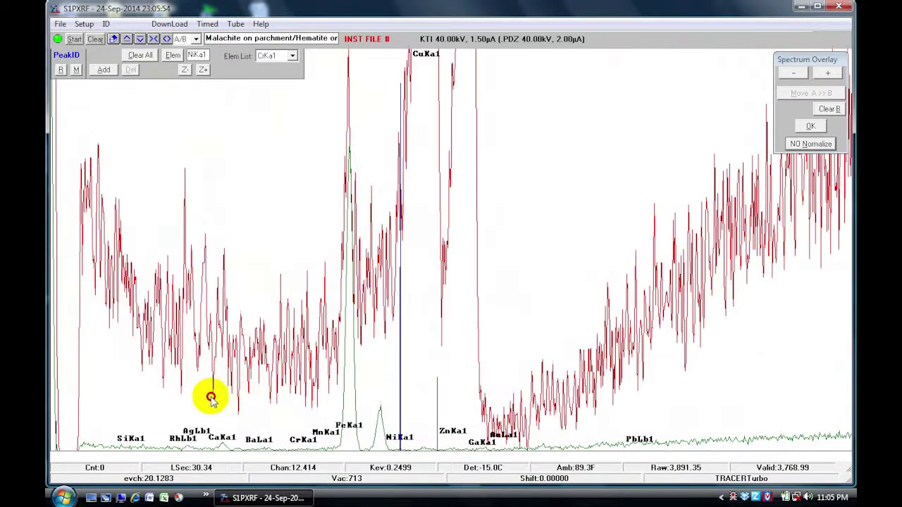
pyautogui.scroll(-2, 146, 408)
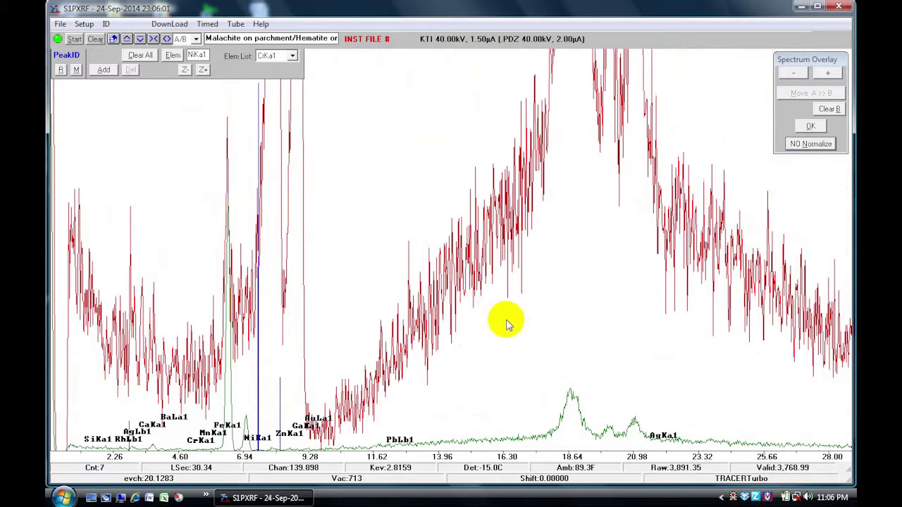
pyautogui.click(811, 125)
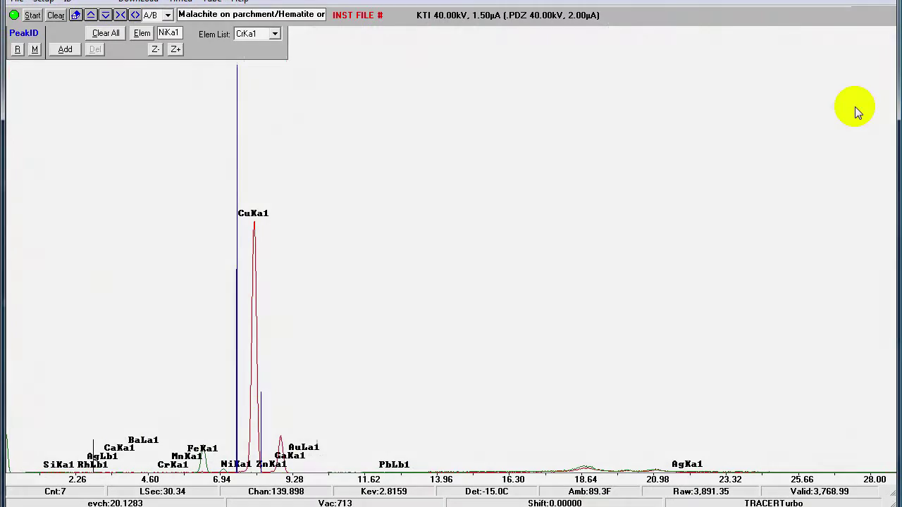